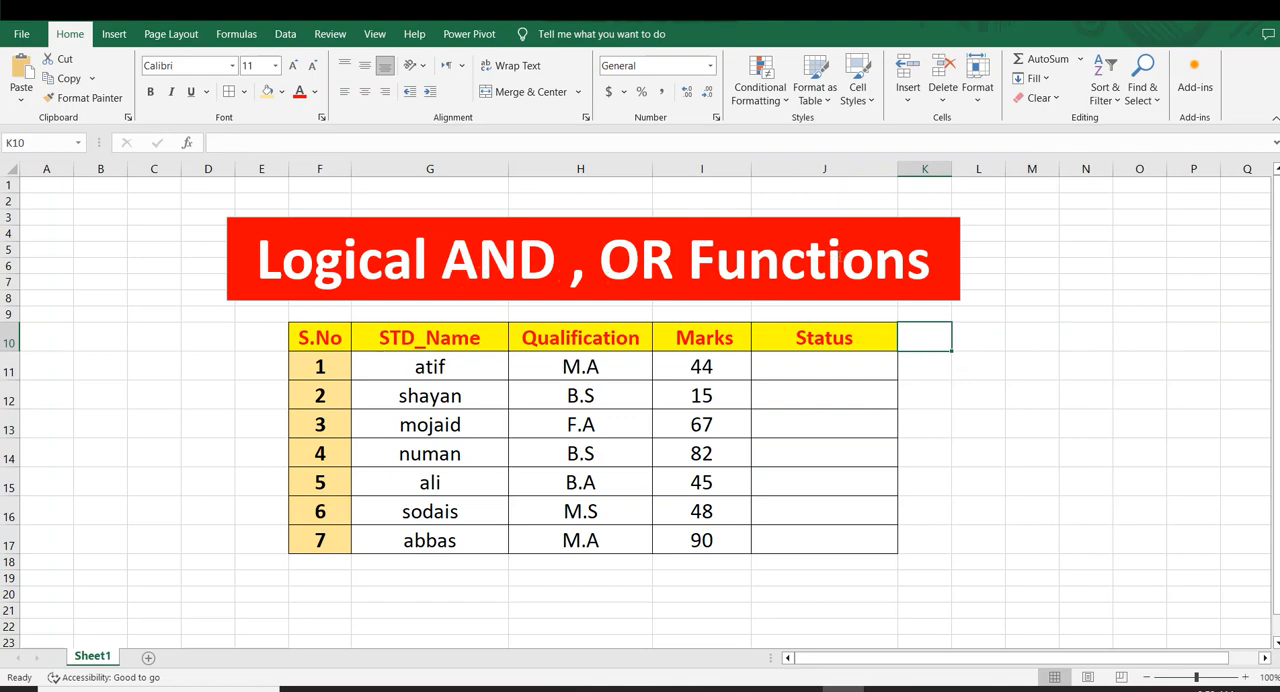
click(1033, 425)
drag(446, 264, 507, 265)
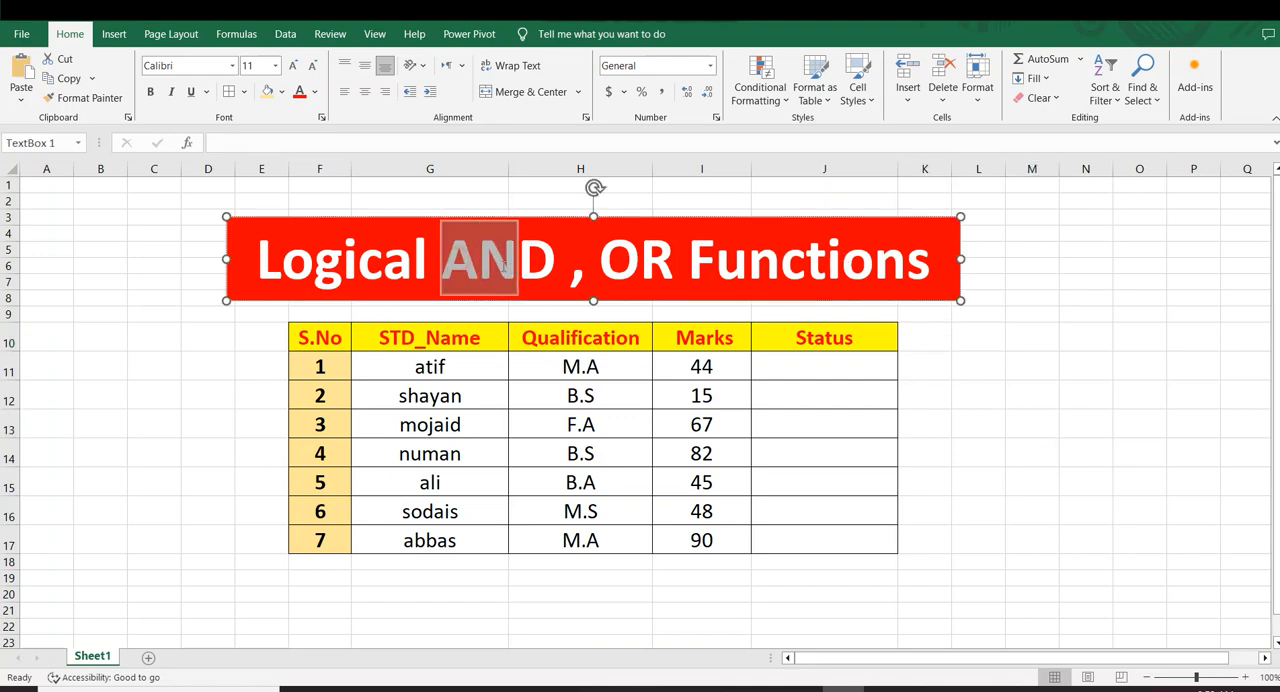
click(1094, 360)
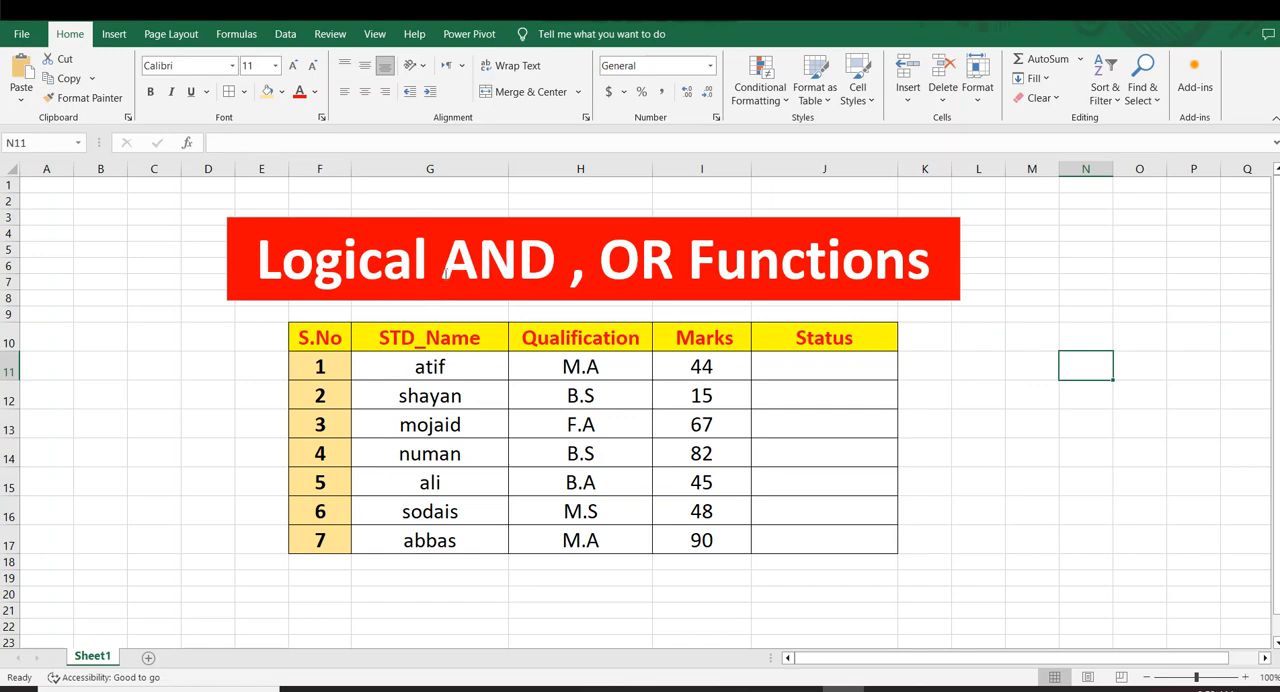
drag(446, 264, 476, 264)
click(1105, 459)
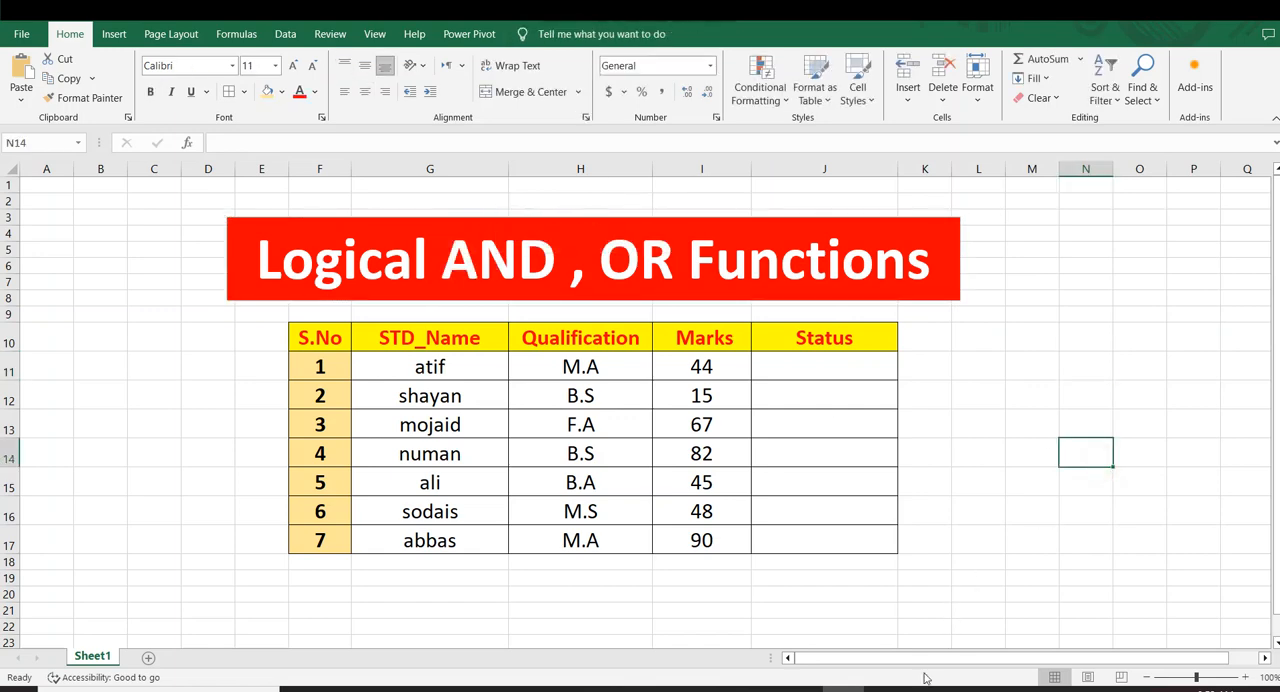
Enter T in cells N11 and O11, to the right of the student table, to start a truth table
drag(920, 658, 948, 658)
click(1016, 534)
click(1023, 362)
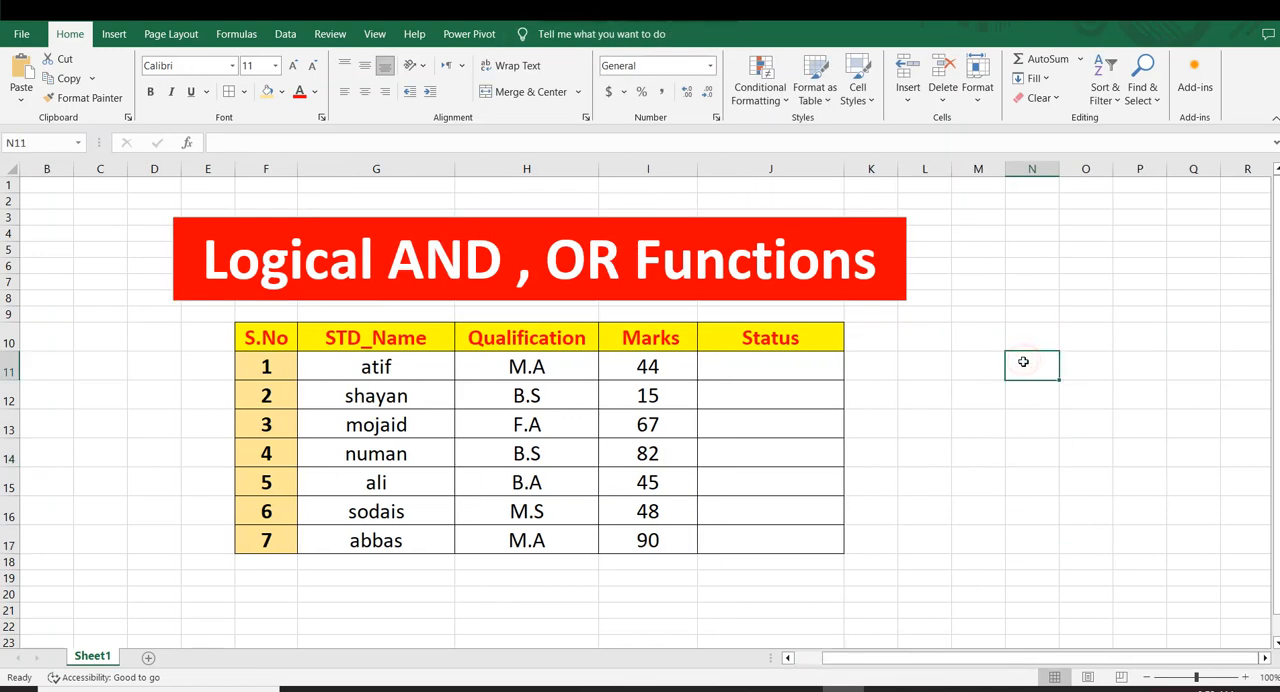
key(Right)
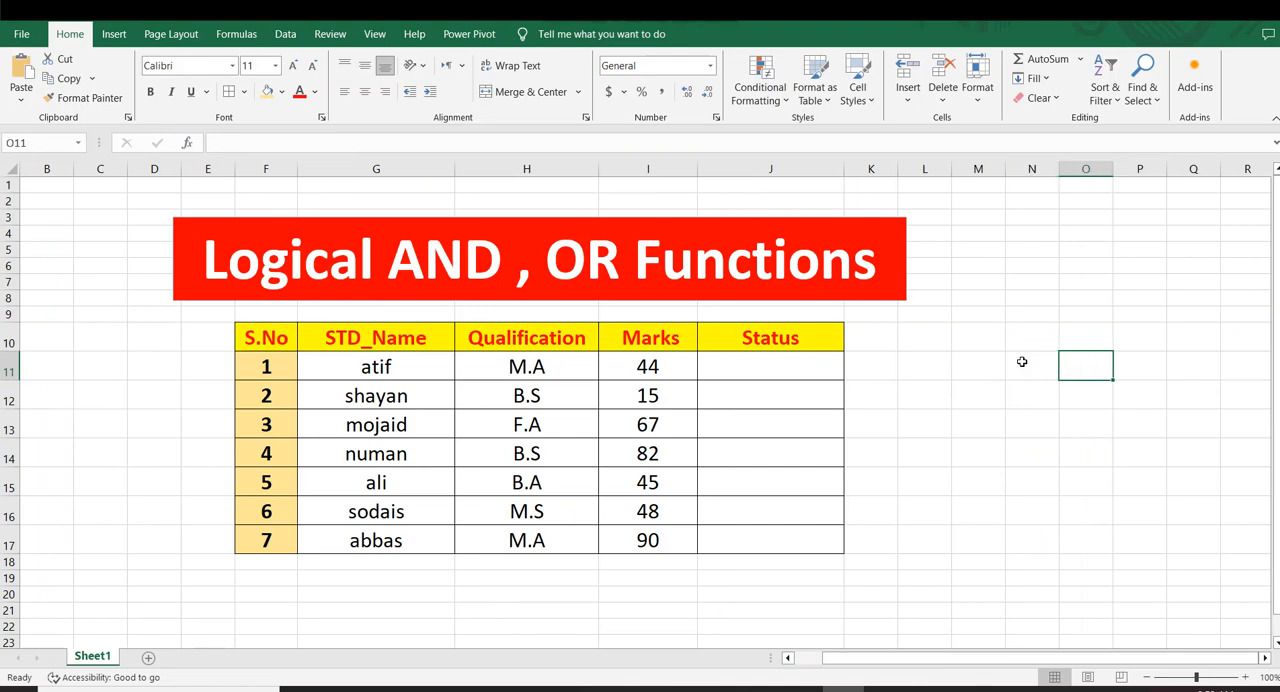
text(t)
click(1022, 362)
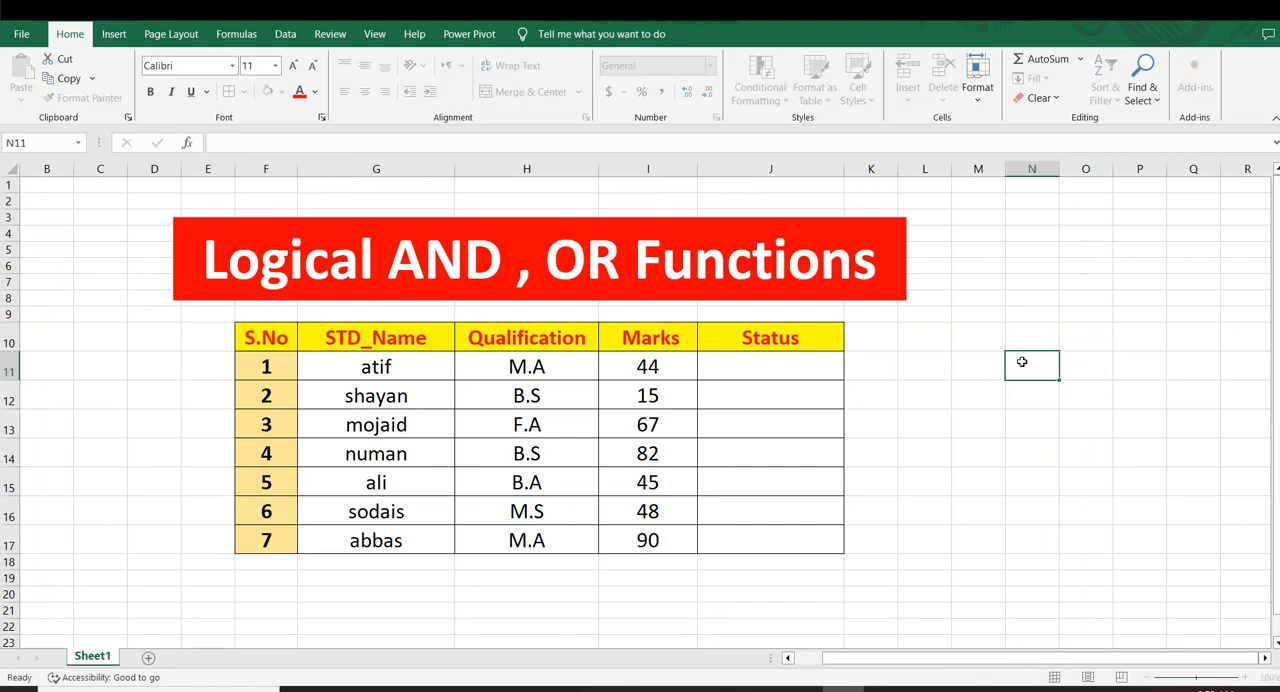
text(t)
key(Right)
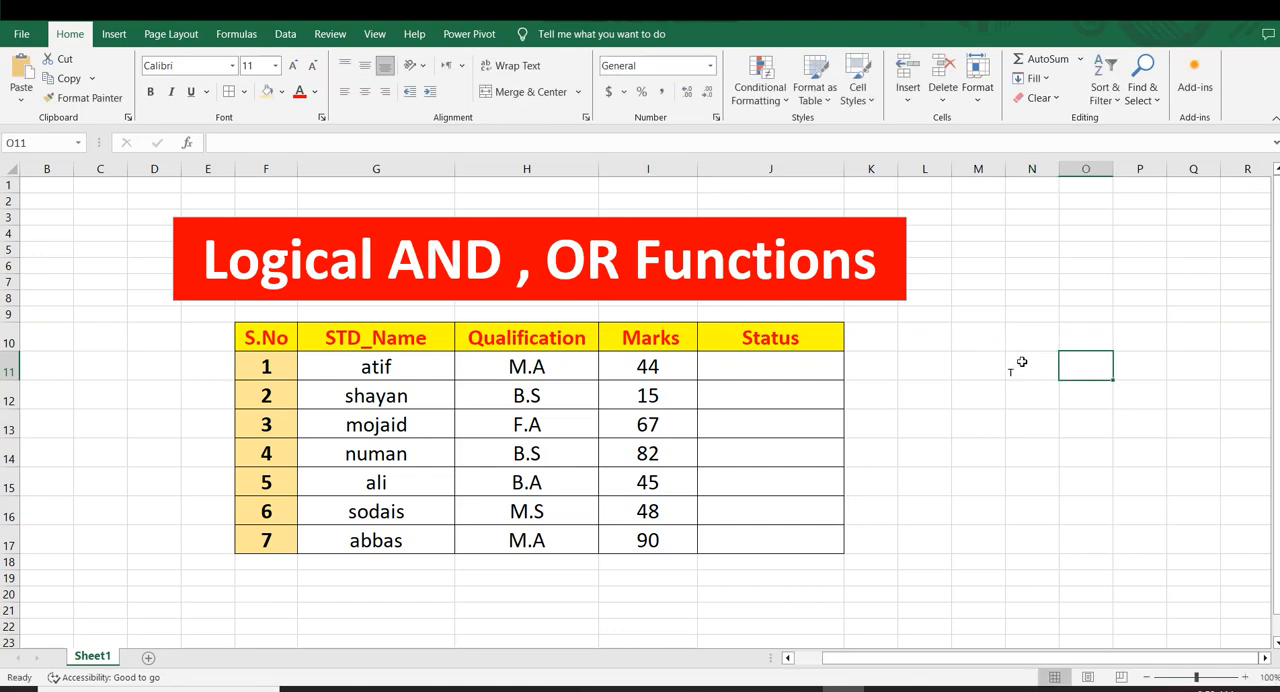
text(t)
key(Right)
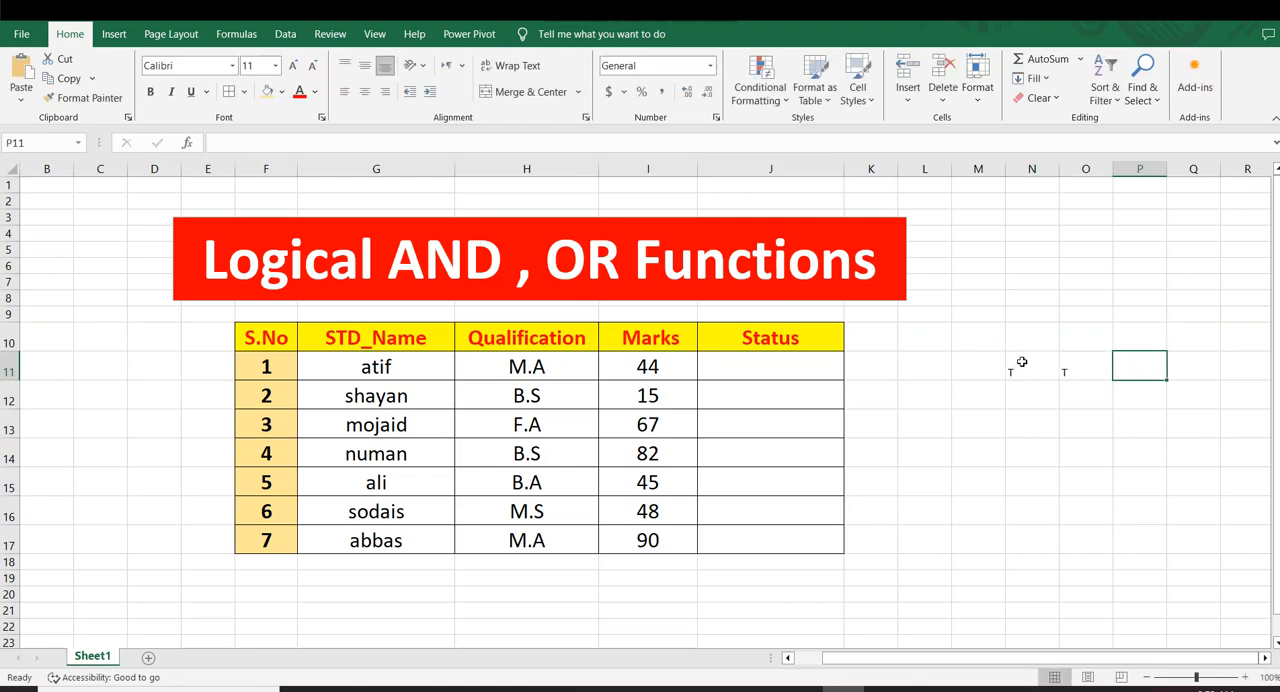
Make the cell range N11:P20 bold and enlarge its font size to 22
drag(1023, 365, 1140, 597)
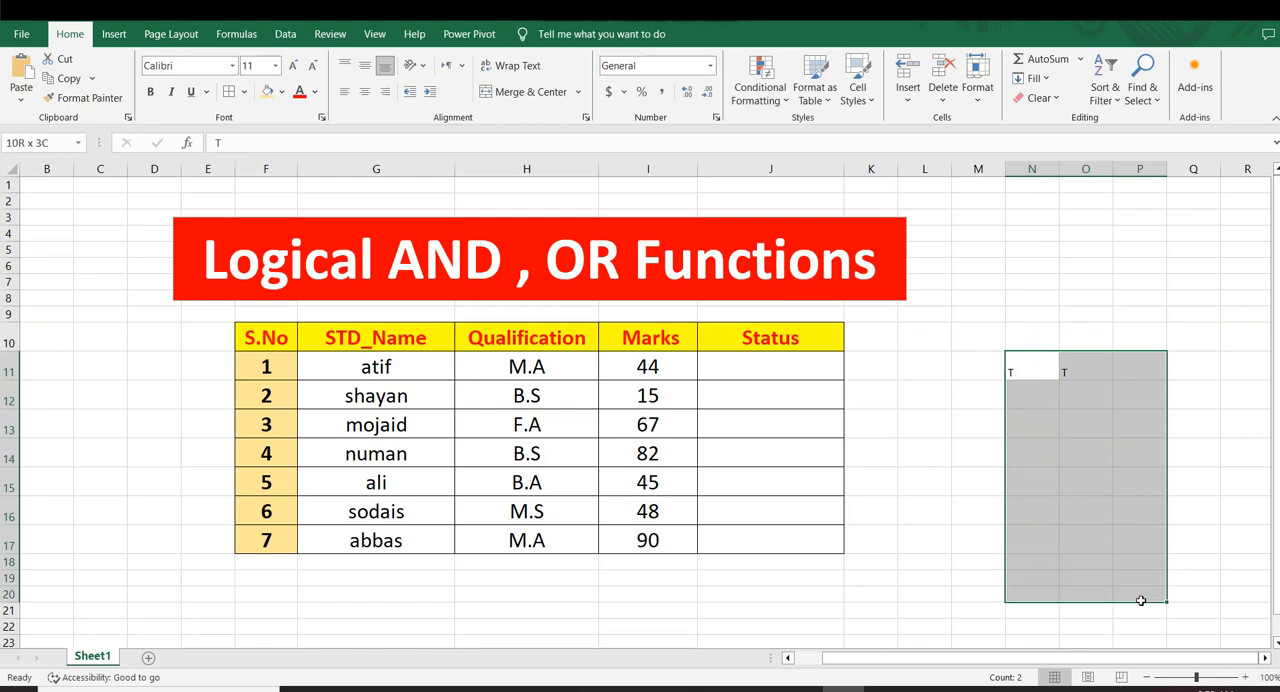
click(150, 91)
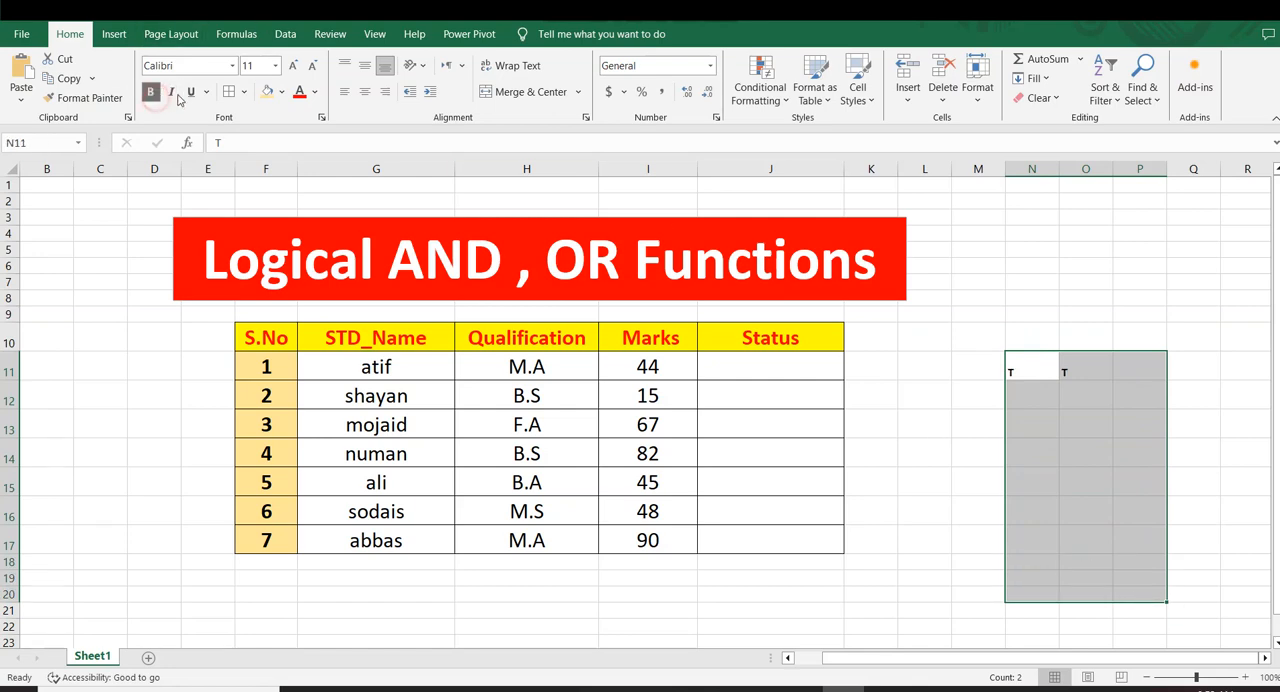
click(293, 65)
click(293, 65)
click(293, 65)
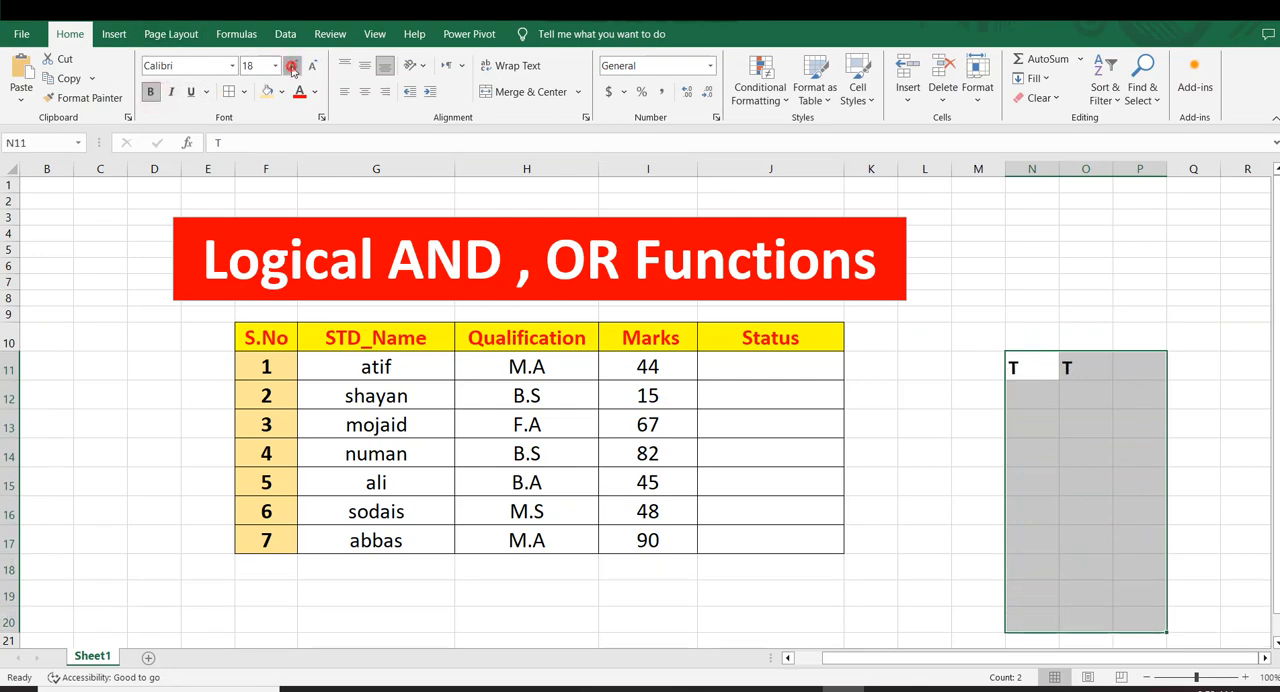
click(293, 65)
click(293, 65)
click(293, 65)
click(925, 332)
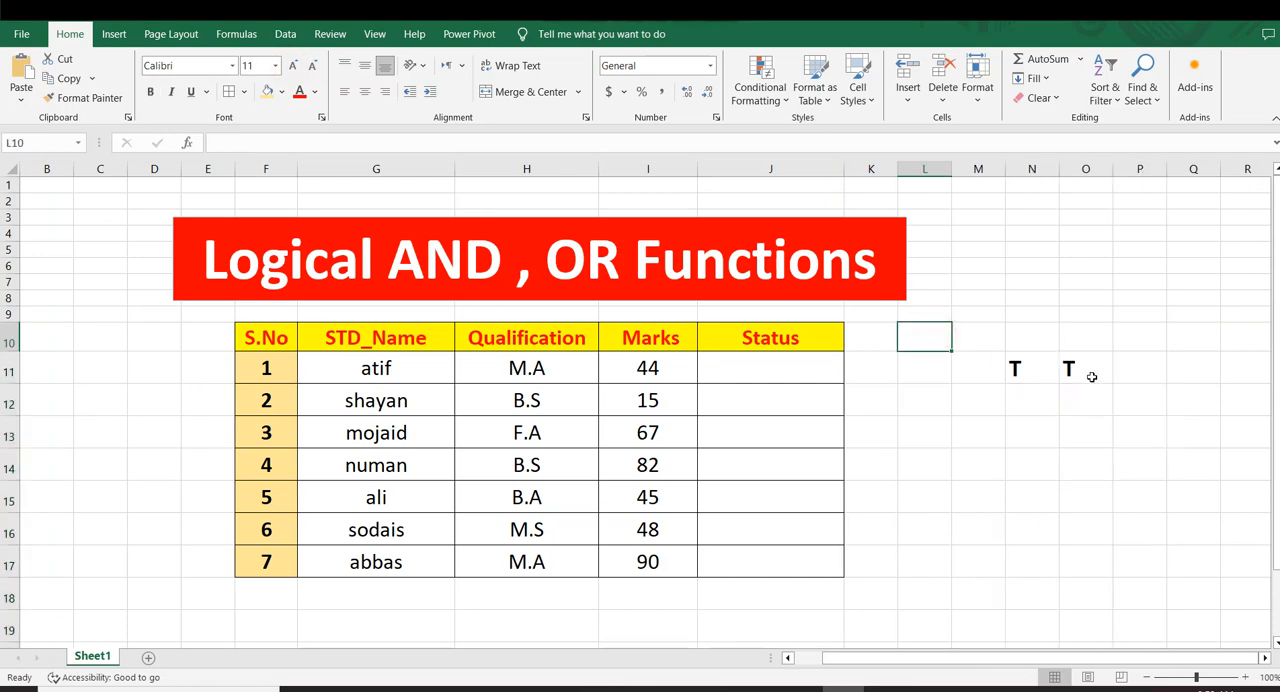
Enter T in cell P11 as the result of the first truth table row
click(1130, 368)
click(1010, 369)
click(1076, 370)
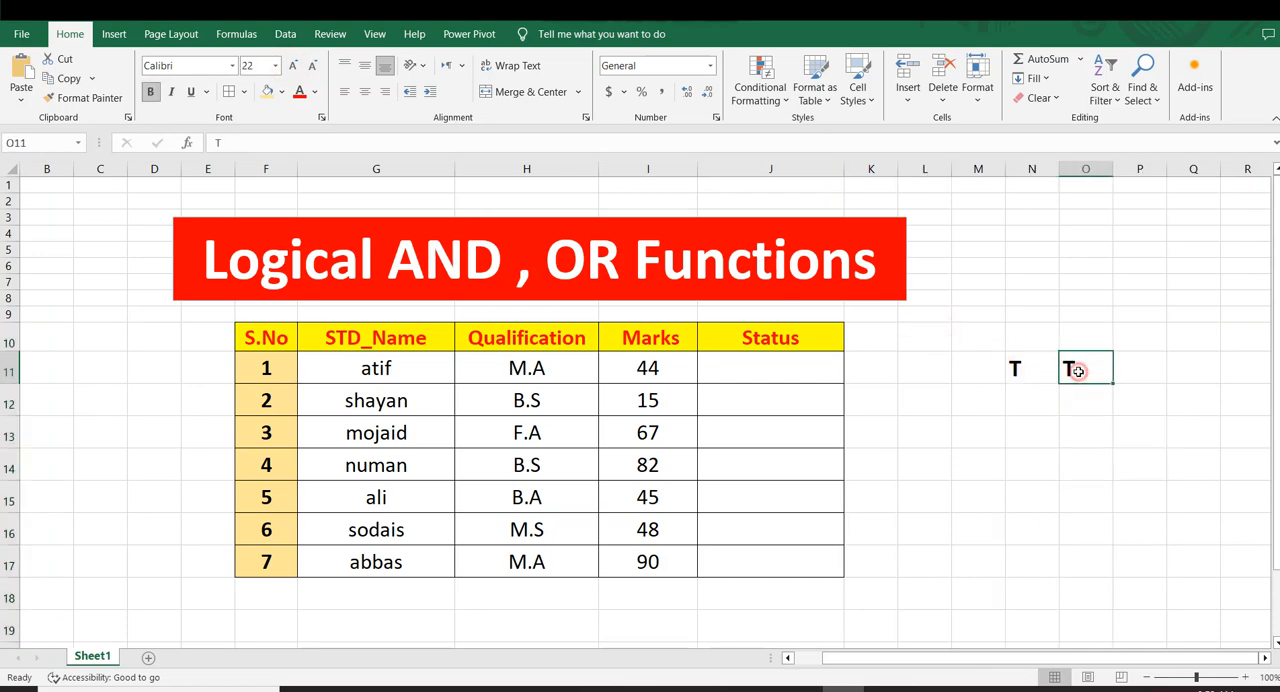
key(Right)
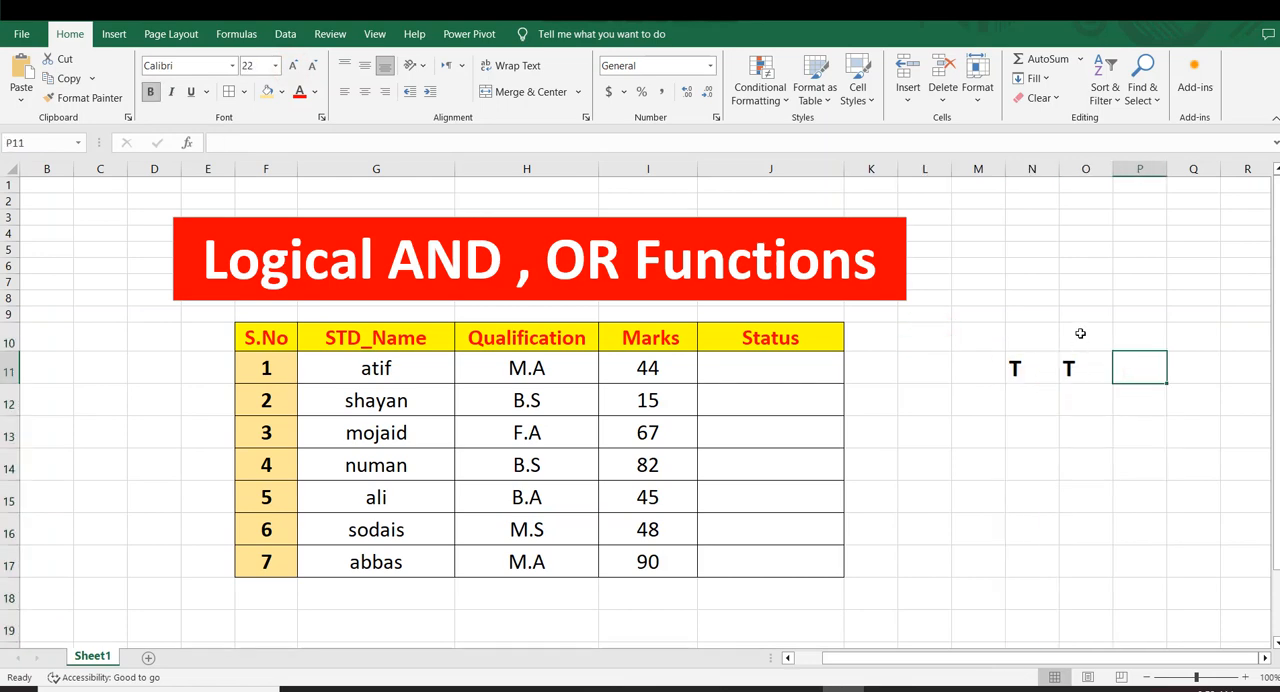
text(T)
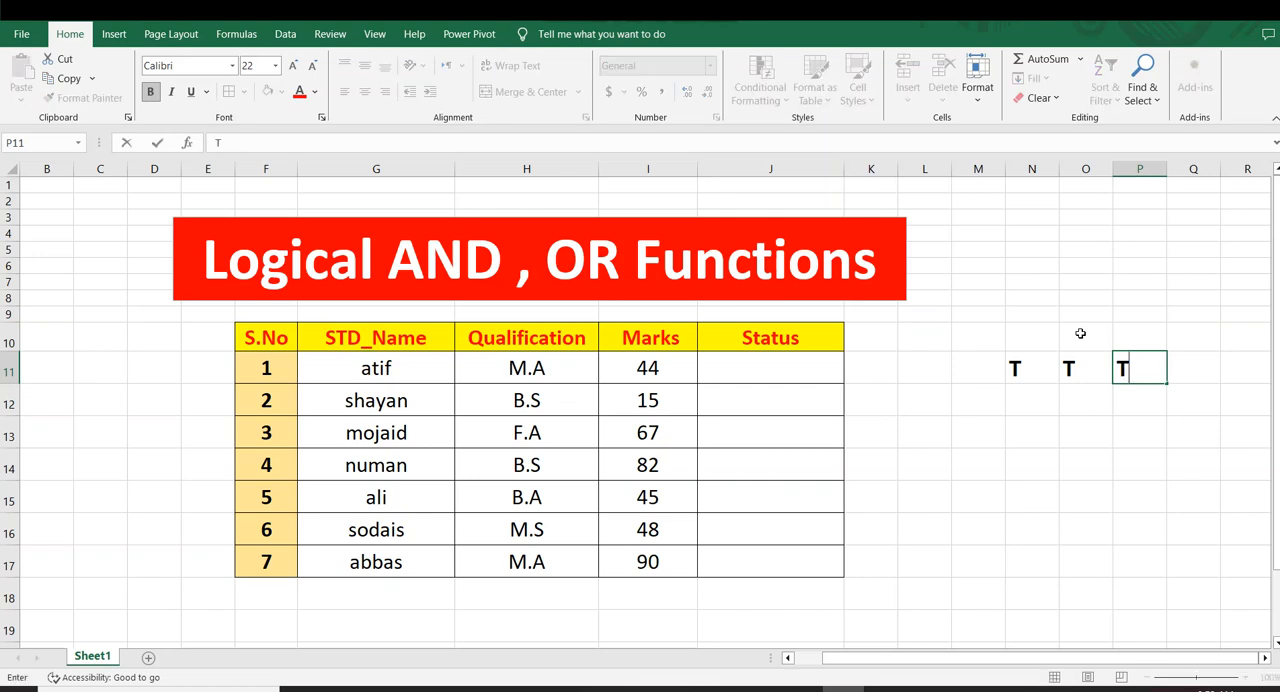
key(Return)
Fill the second truth table row, N12:P12, with T, F and F
click(1012, 397)
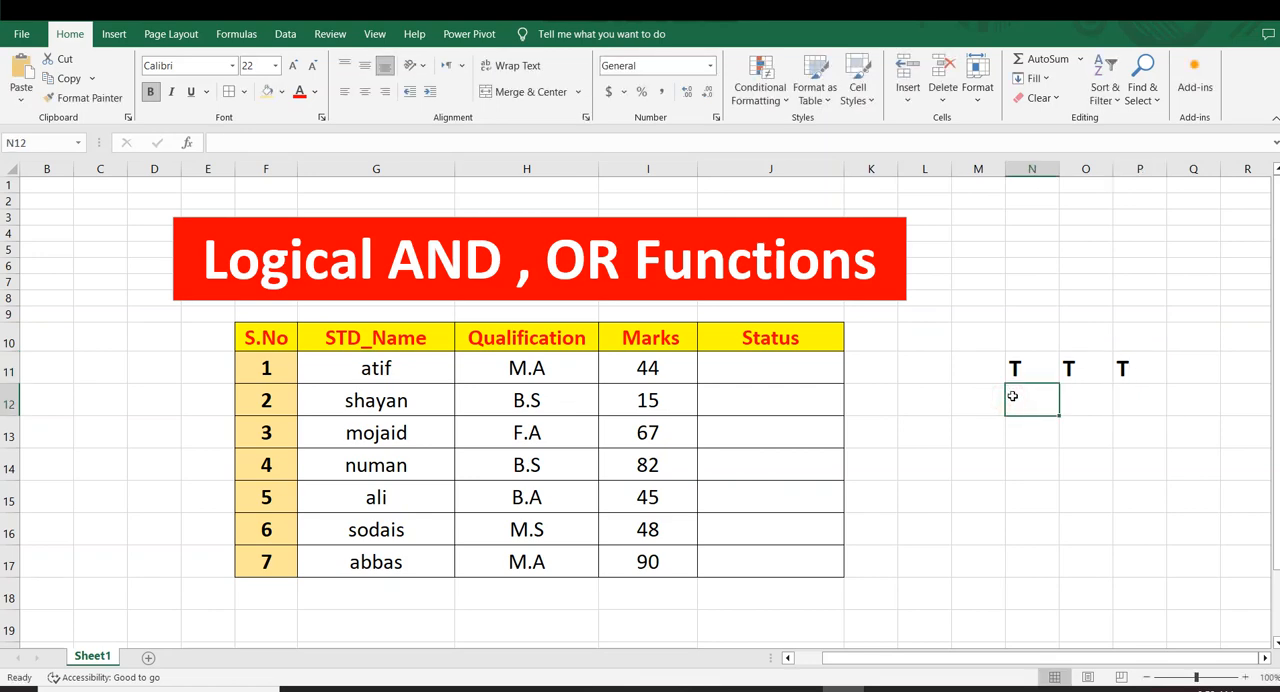
text(T)
key(Right)
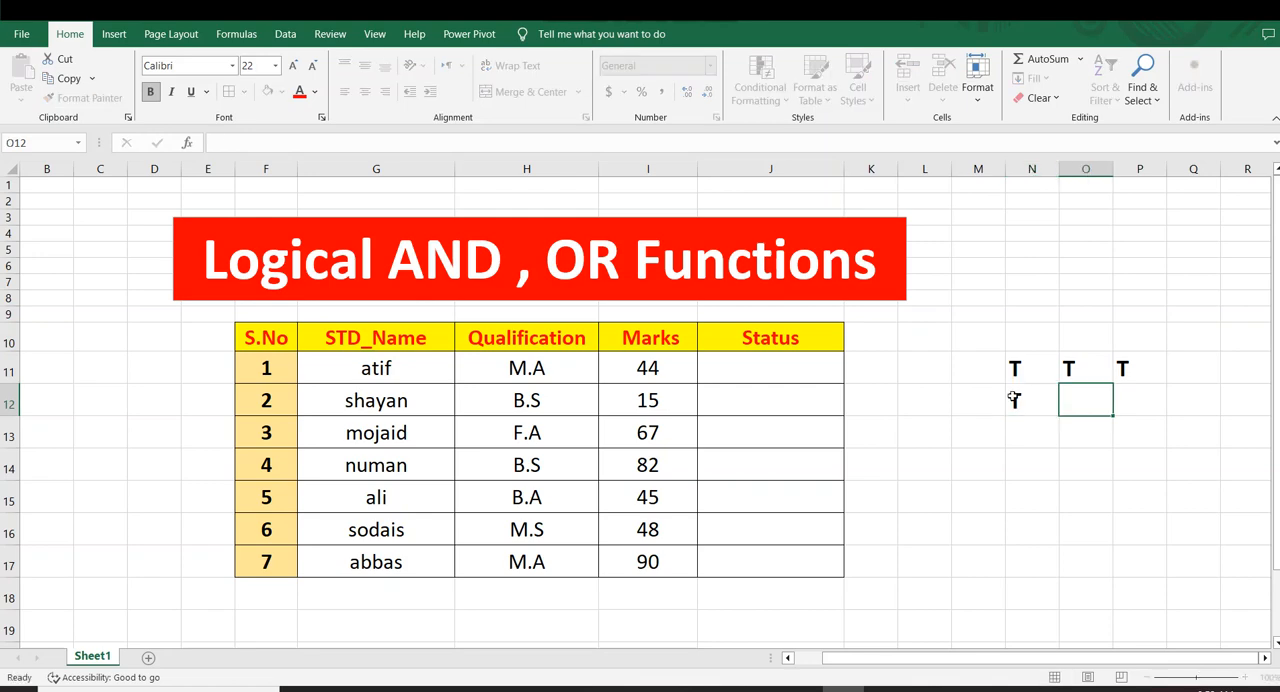
text(F)
key(Right)
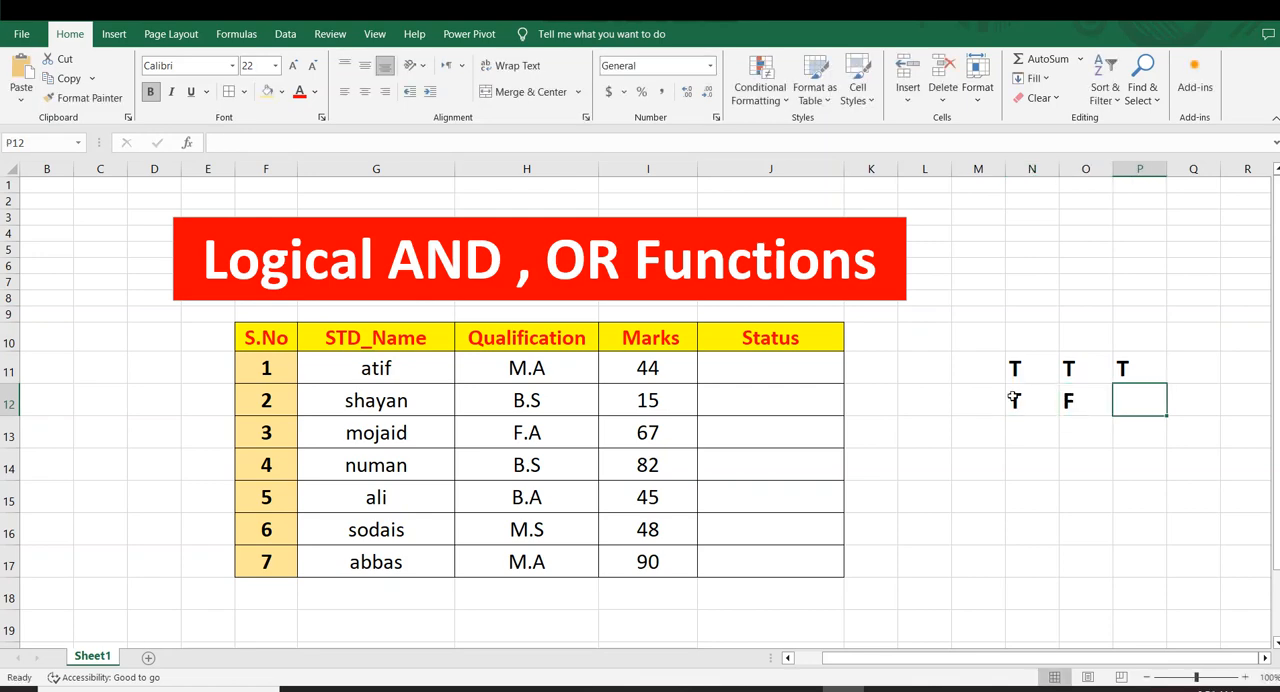
text(F)
key(Return)
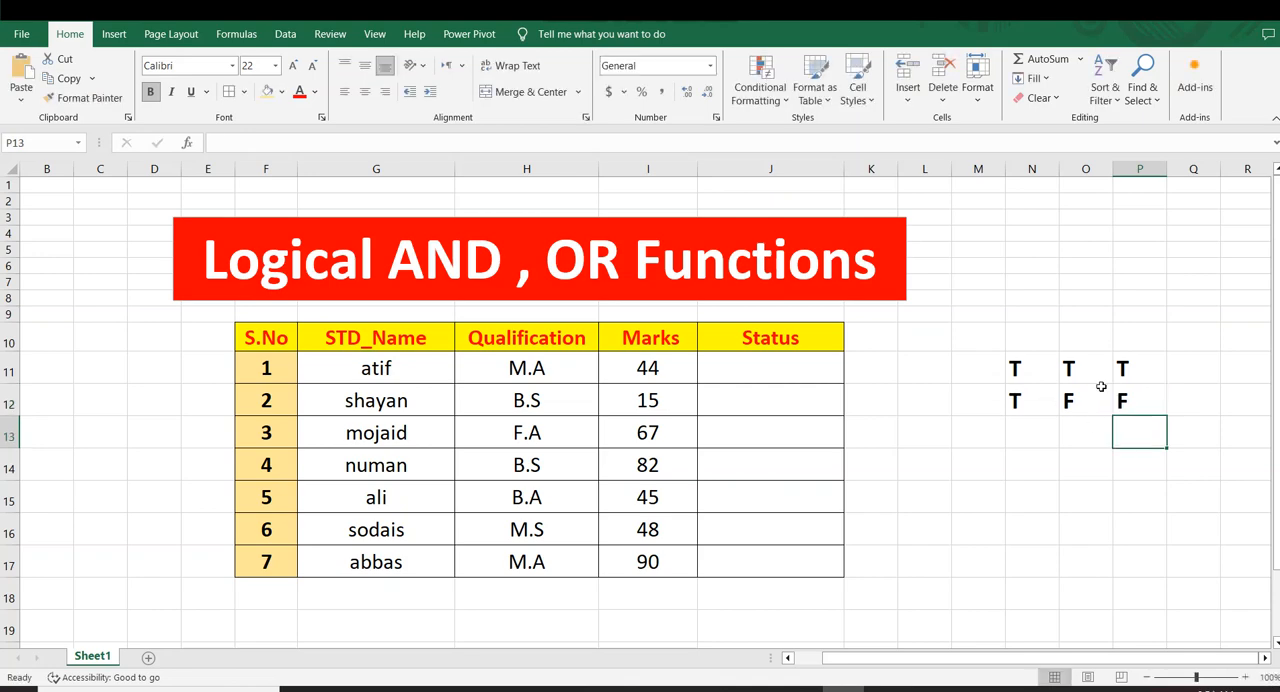
Enter the heading AND in cell N10 above the truth table
click(1042, 328)
text(aND)
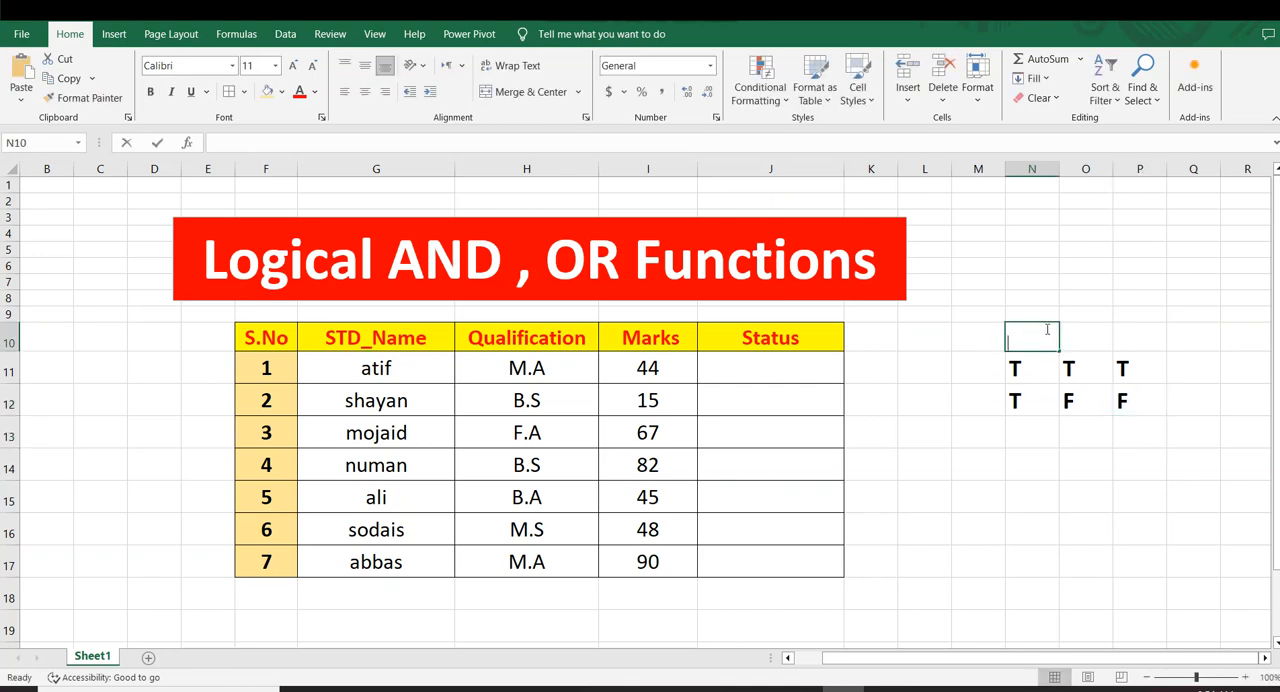
key(BackSpace)
key(BackSpace)
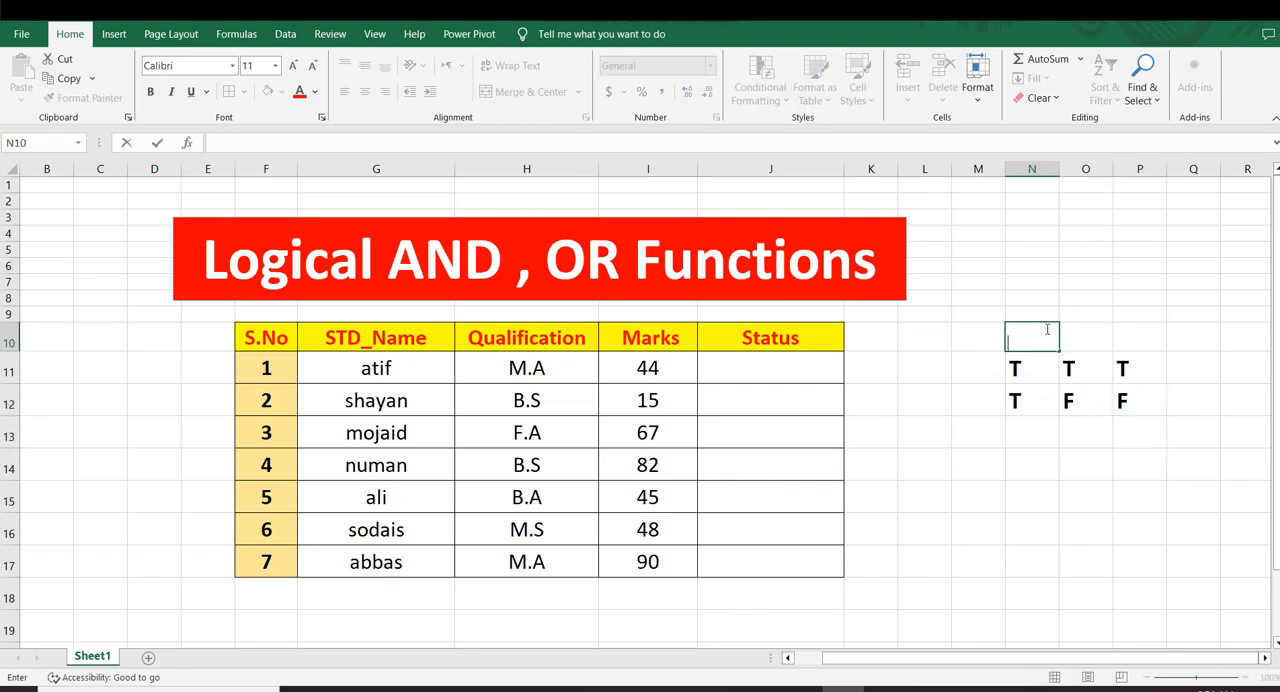
key(BackSpace)
key(BackSpace)
key(BackSpace)
text(ND)
Try to make the AND heading in N10 bold and larger
click(150, 92)
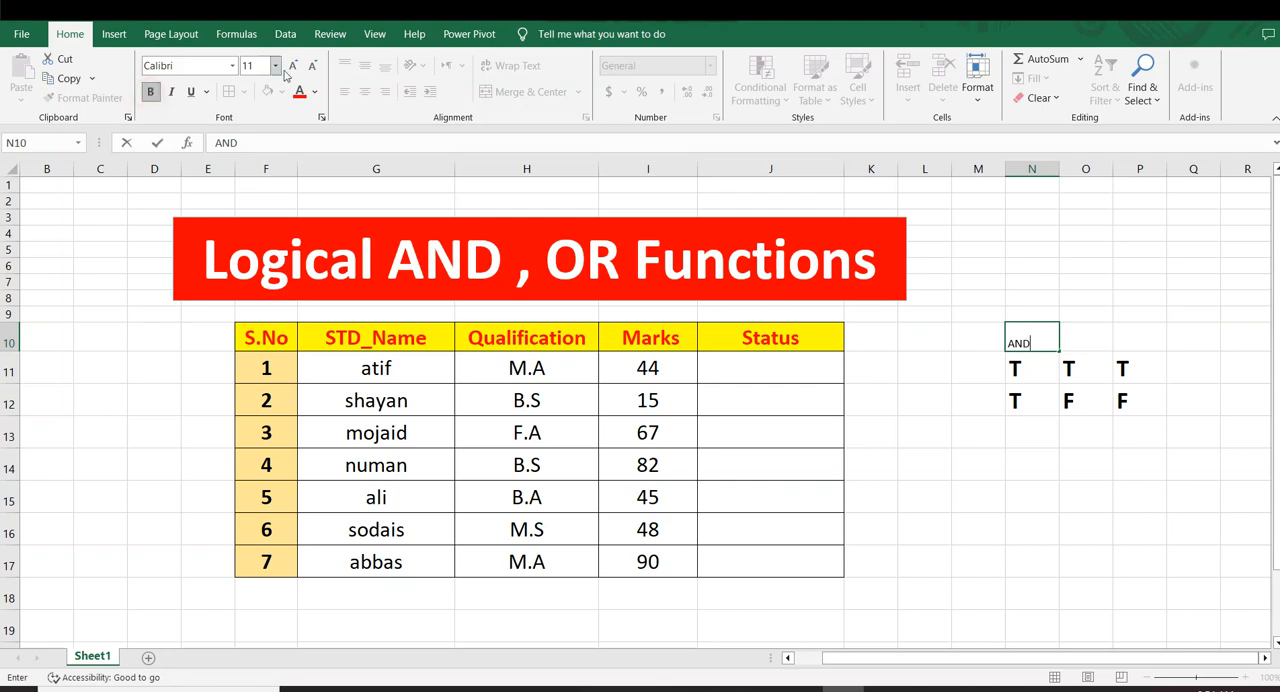
click(291, 69)
click(291, 69)
click(291, 69)
click(291, 69)
click(982, 331)
Set the AND text in cell N10 to font size 18 and colour it red
double_click(1029, 344)
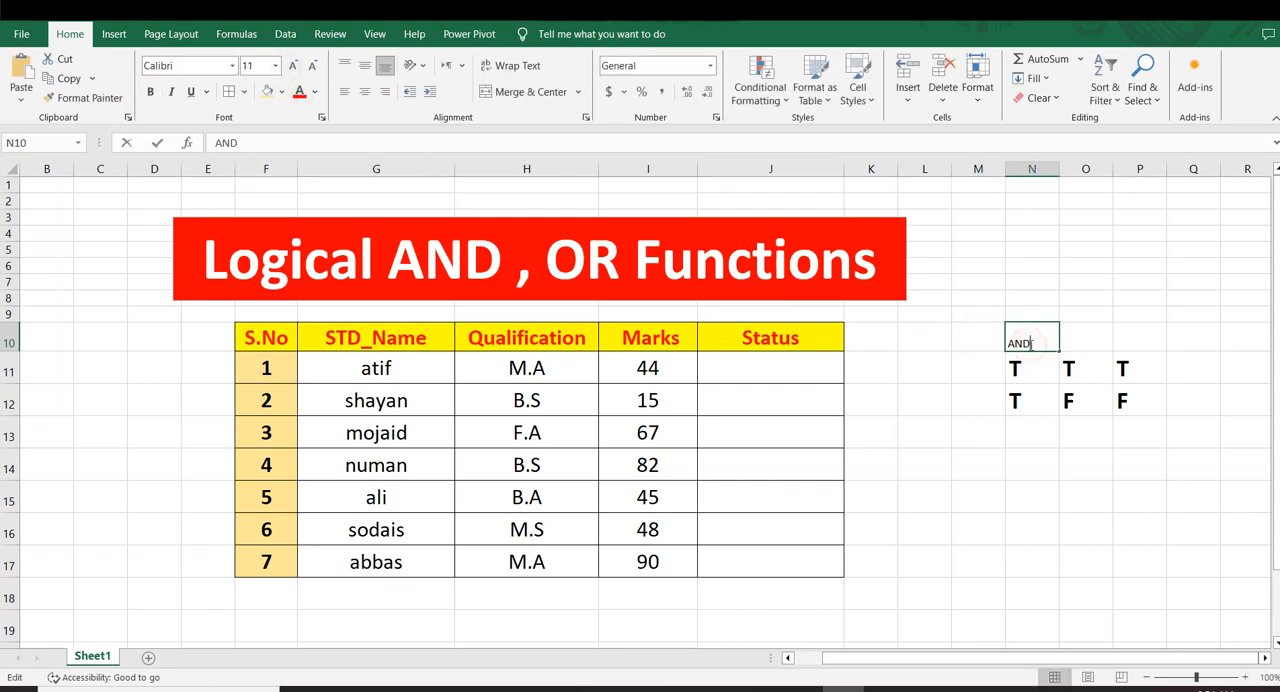
drag(1032, 343, 914, 337)
click(291, 67)
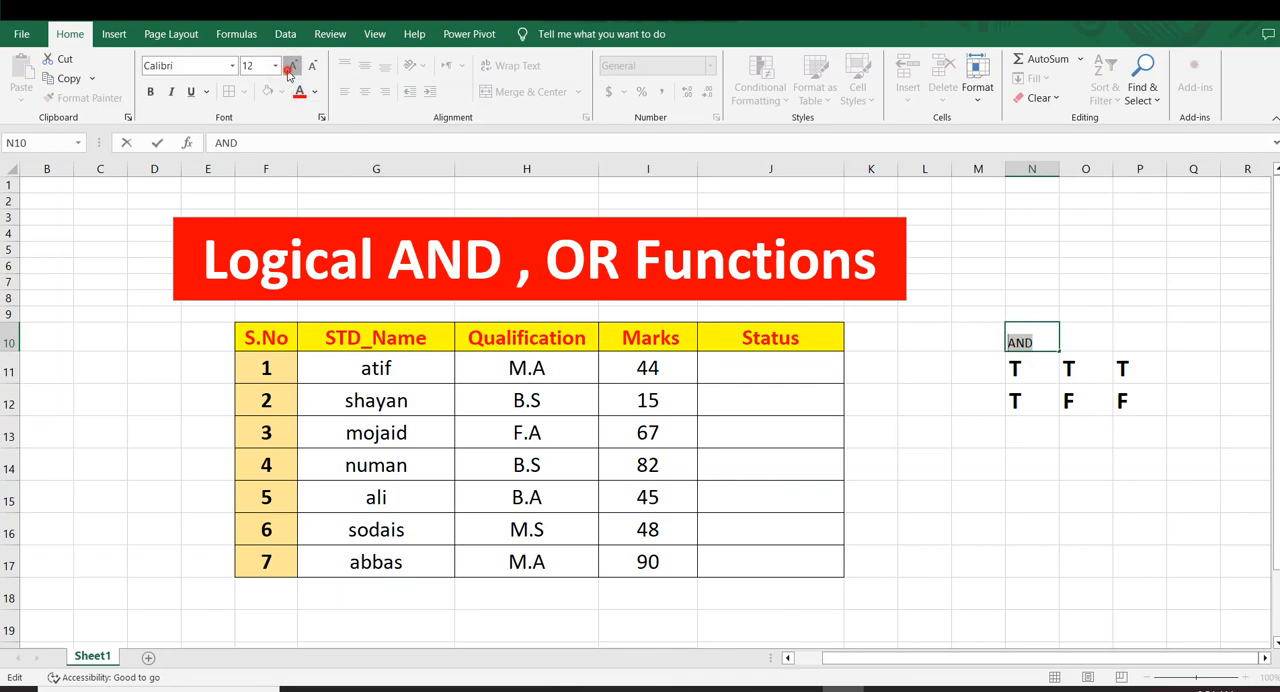
click(291, 66)
click(291, 66)
click(291, 66)
click(299, 91)
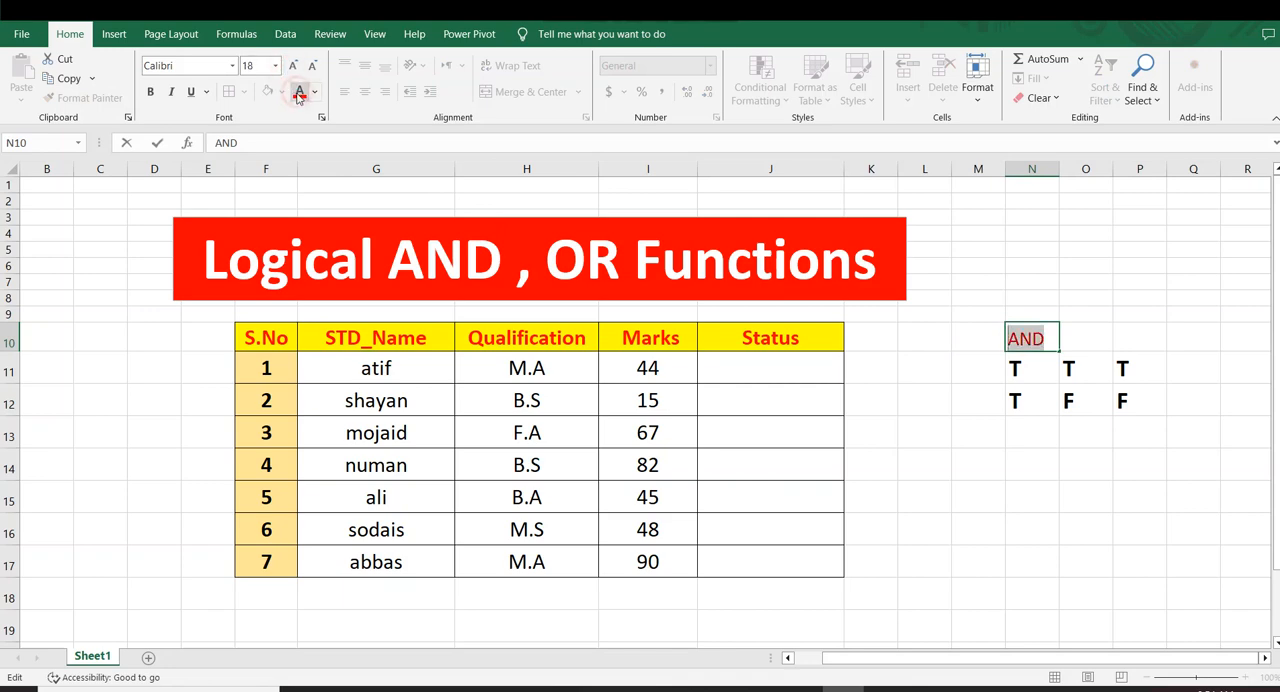
click(1076, 532)
drag(1025, 340, 1080, 340)
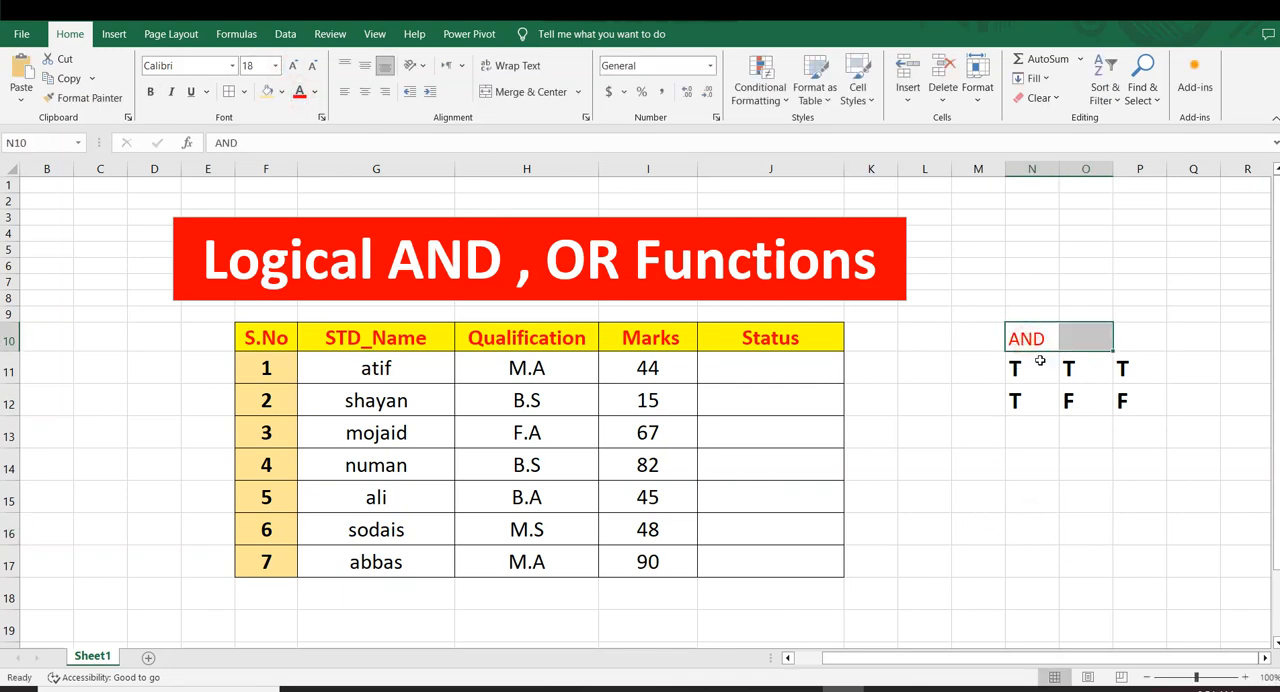
click(951, 400)
Fill the third truth table row, N13:P13, with F, T and F
click(1015, 429)
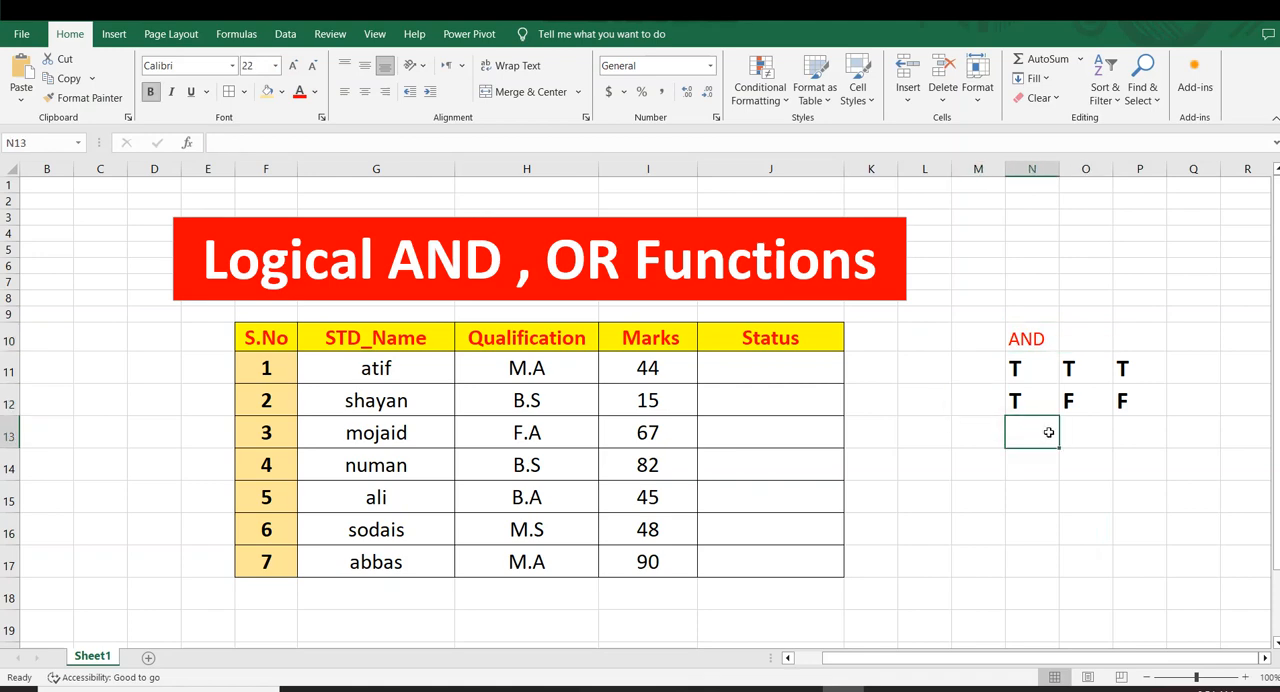
text(F)
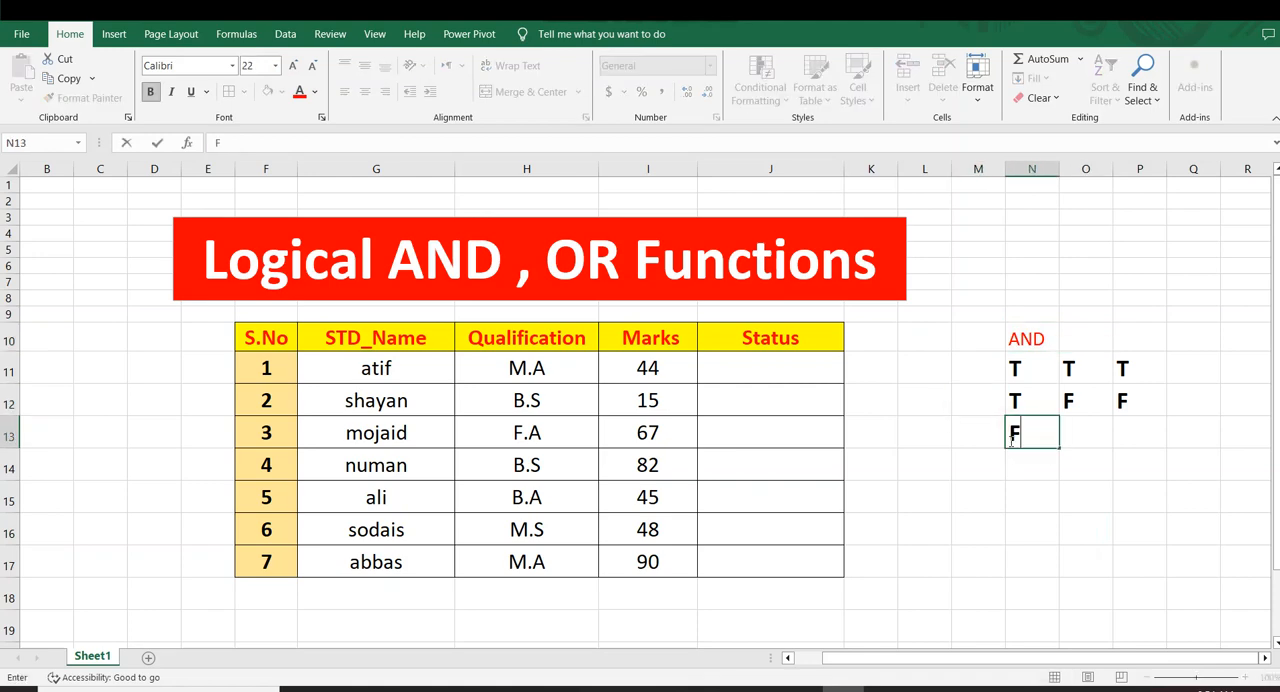
key(Tab)
text(T)
key(Tab)
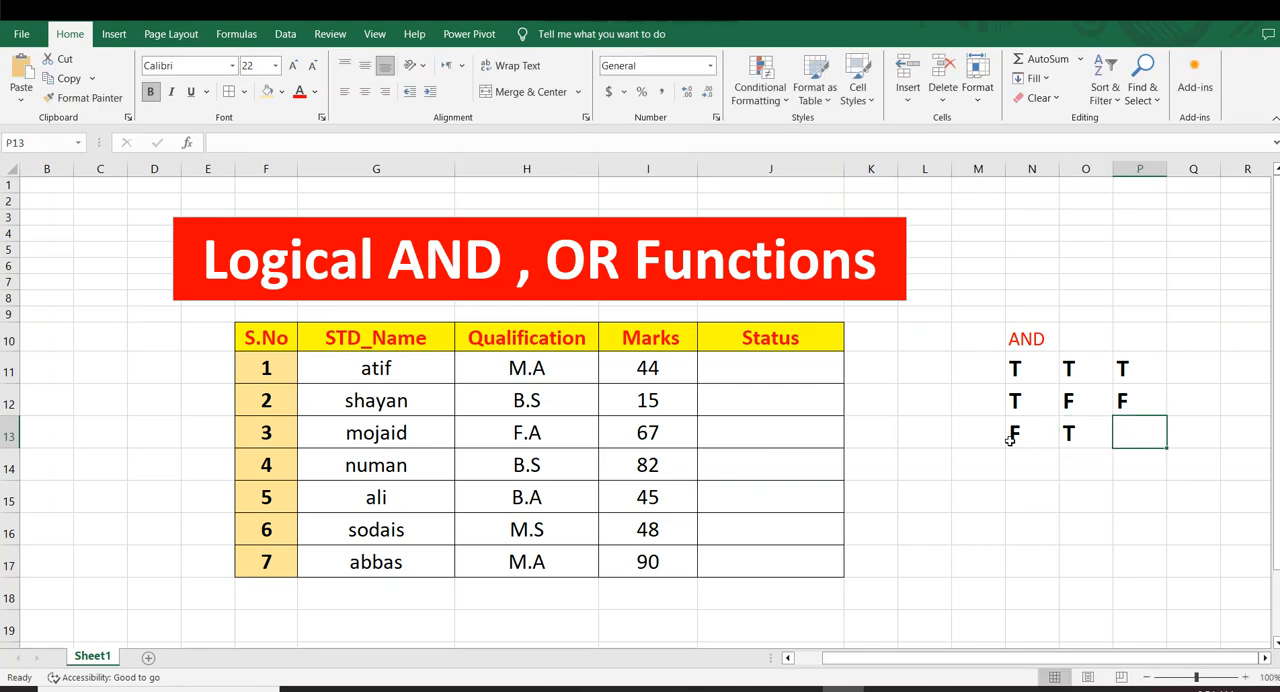
text(F)
key(Down)
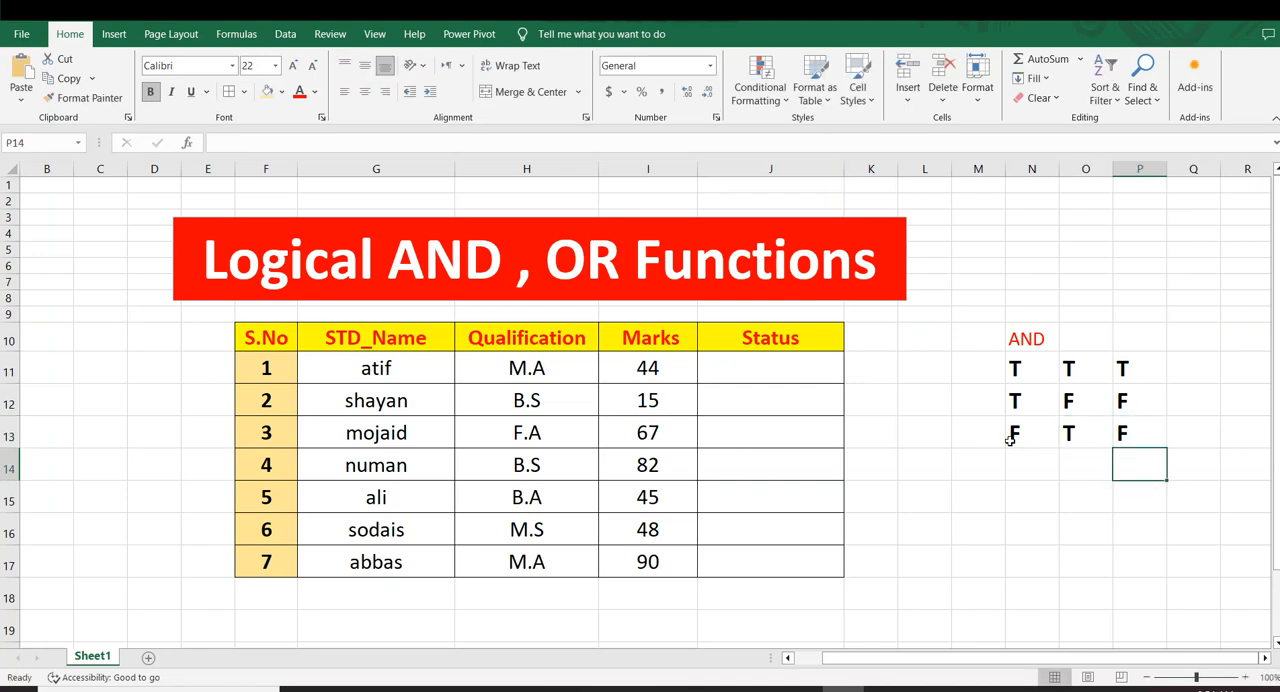
Fill the fourth truth table row, N14:P14, with F in all three cells
key(Left)
key(Left)
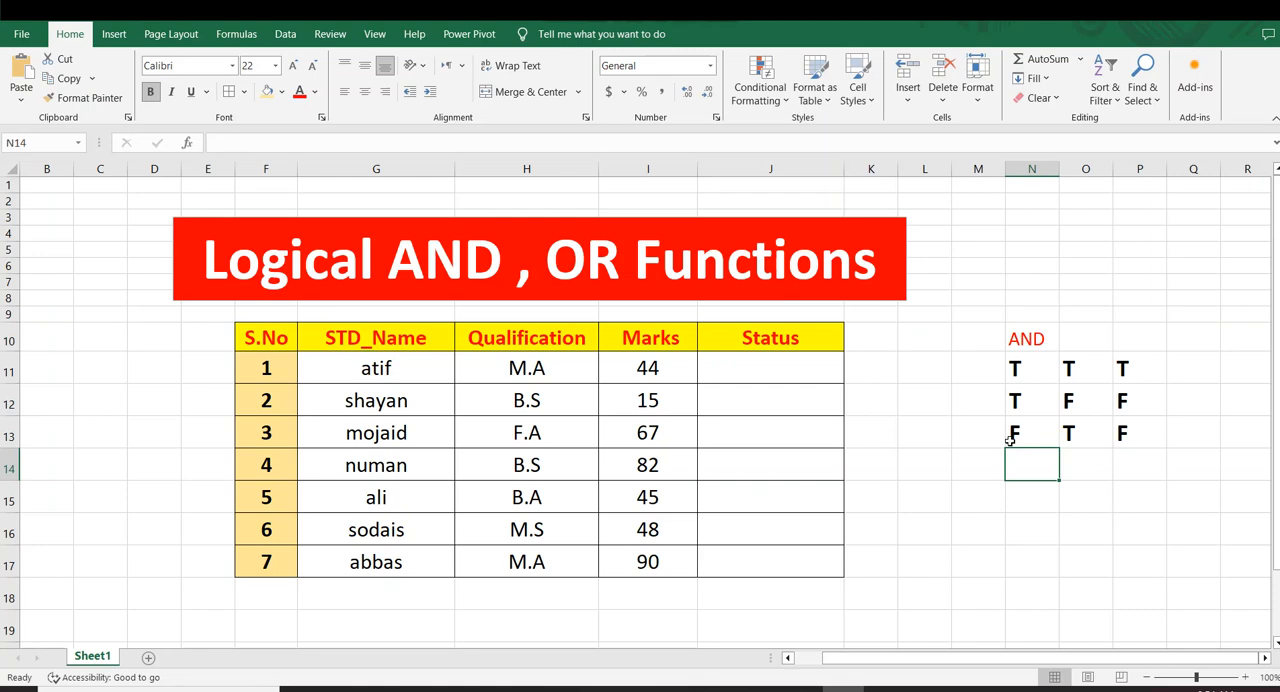
text(F)
key(Tab)
text(F)
key(Tab)
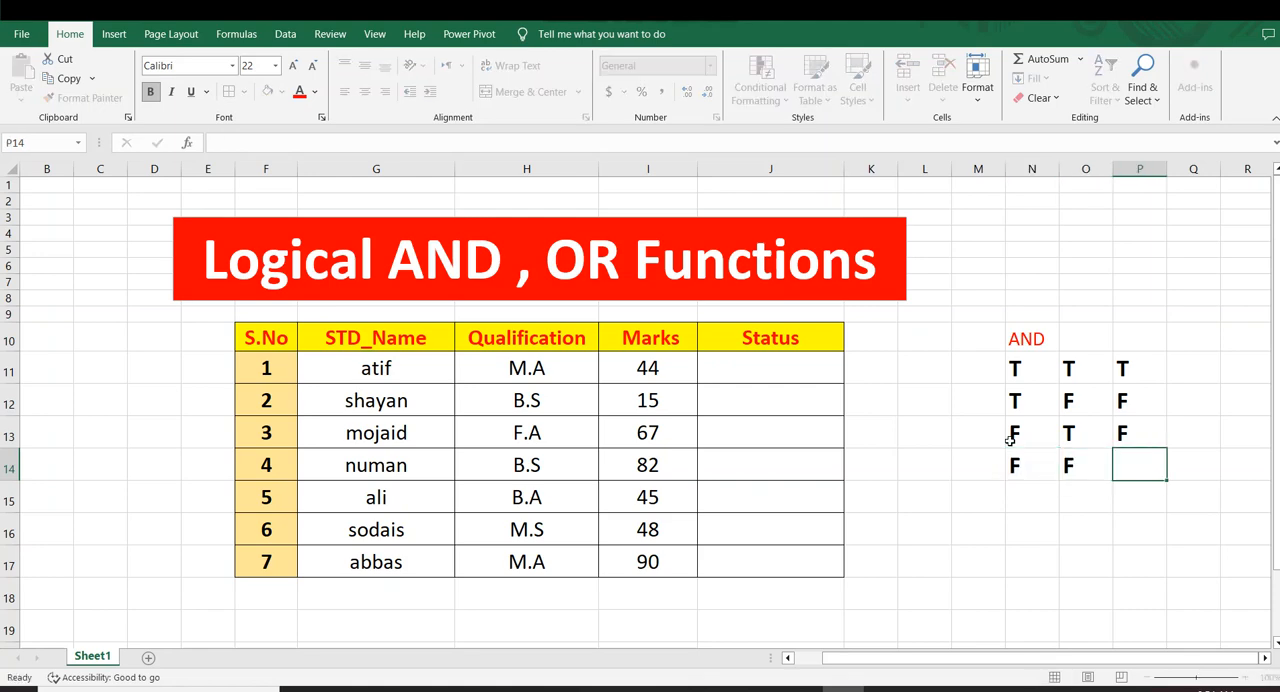
text(F)
key(Return)
Apply borders to all cells of the AND truth table, N10:P14
drag(1028, 340, 1128, 476)
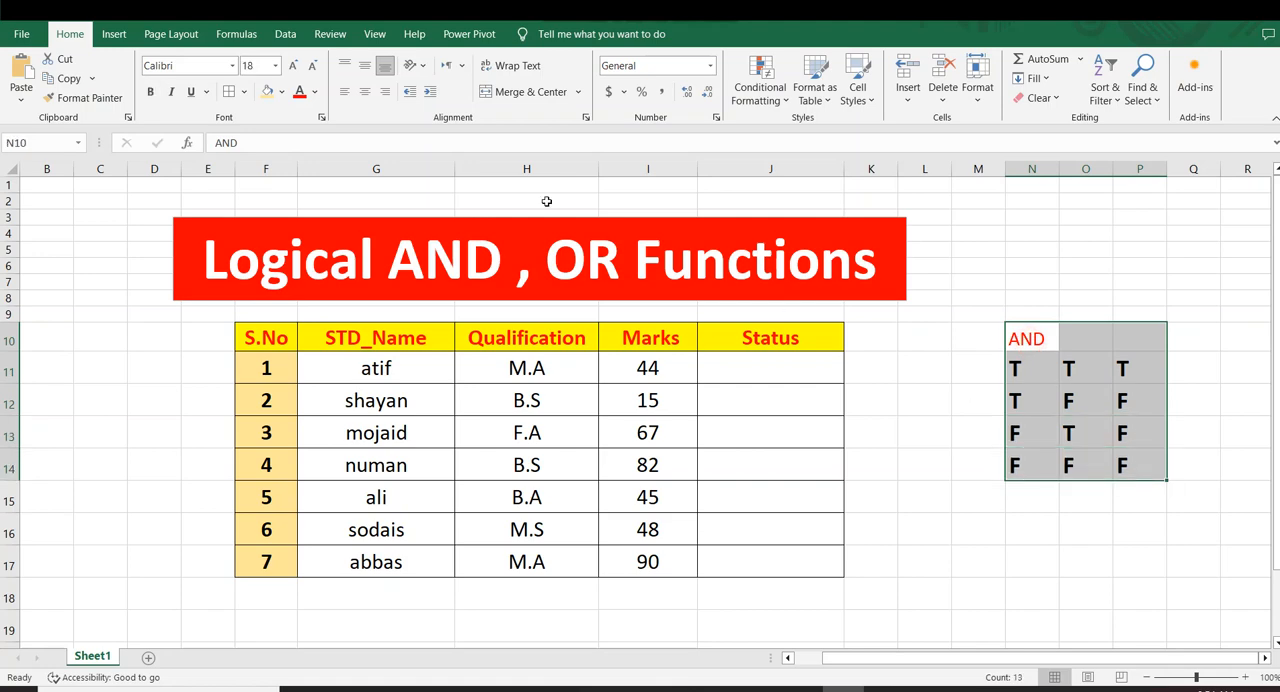
click(229, 91)
click(962, 544)
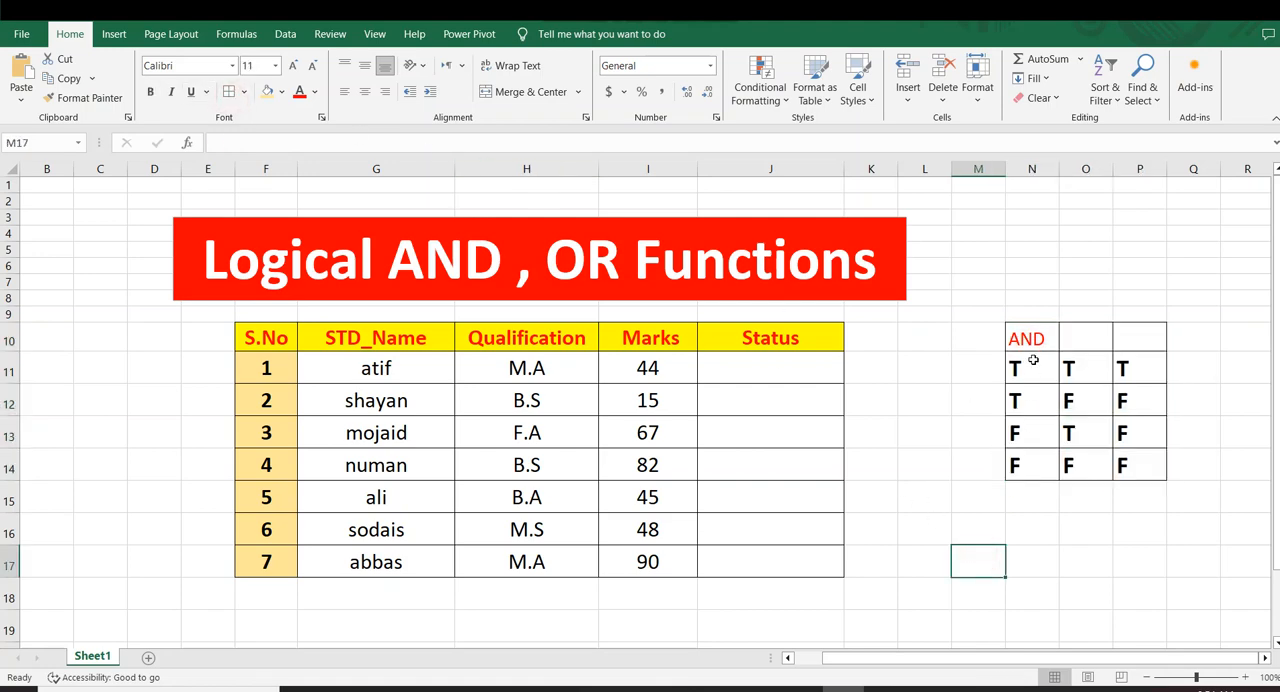
Merge and center the AND heading across N10:P10 and fill it with light orange
mouse_move(1026, 340)
mouse_down()
mouse_move(1124, 369)
mouse_move(1043, 338)
mouse_up()
click(1086, 588)
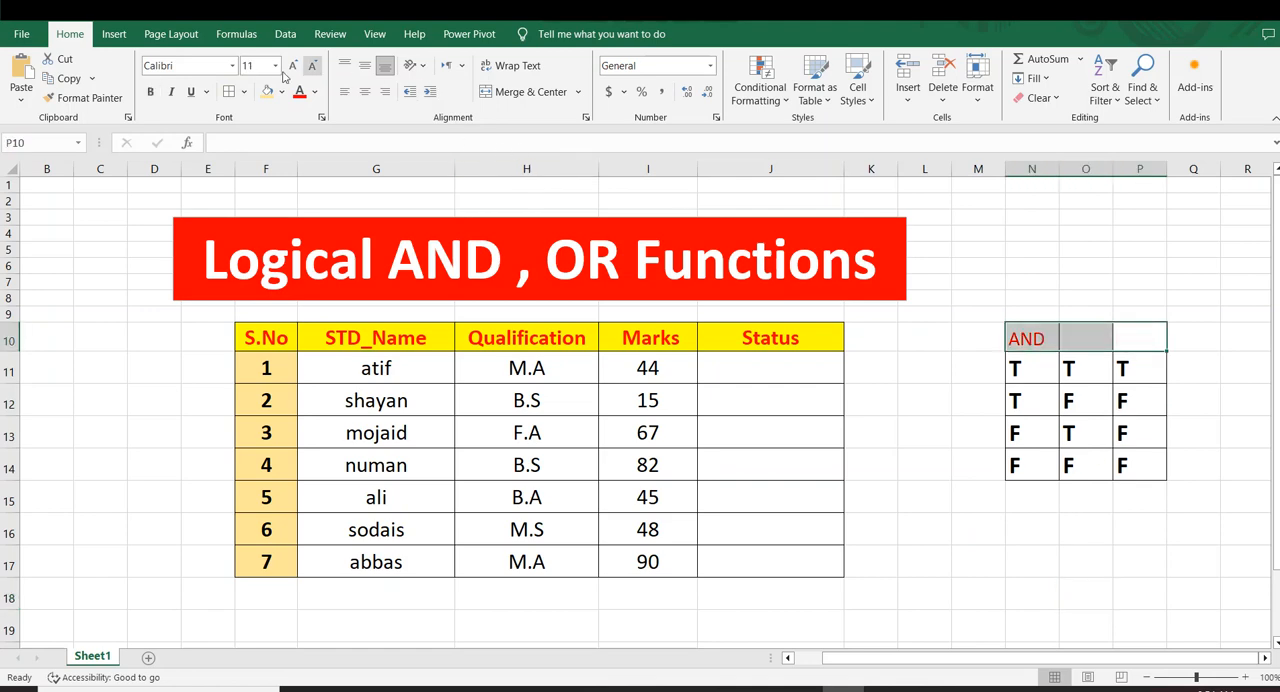
click(503, 96)
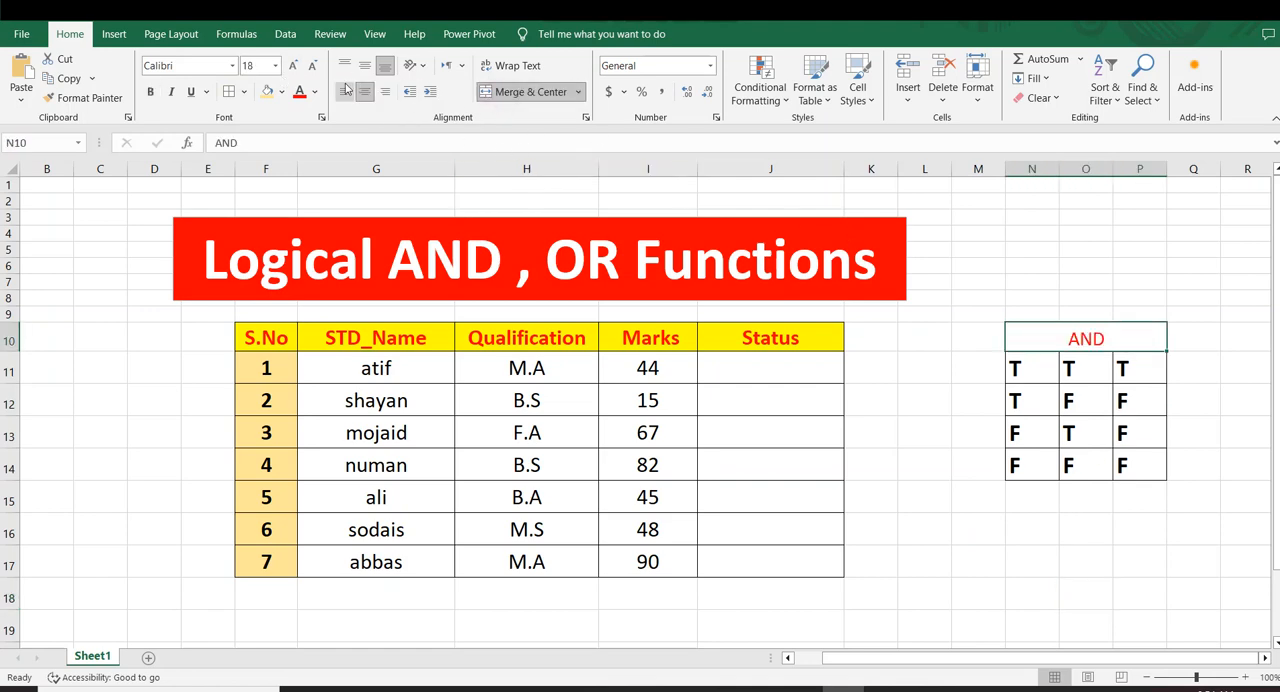
click(272, 94)
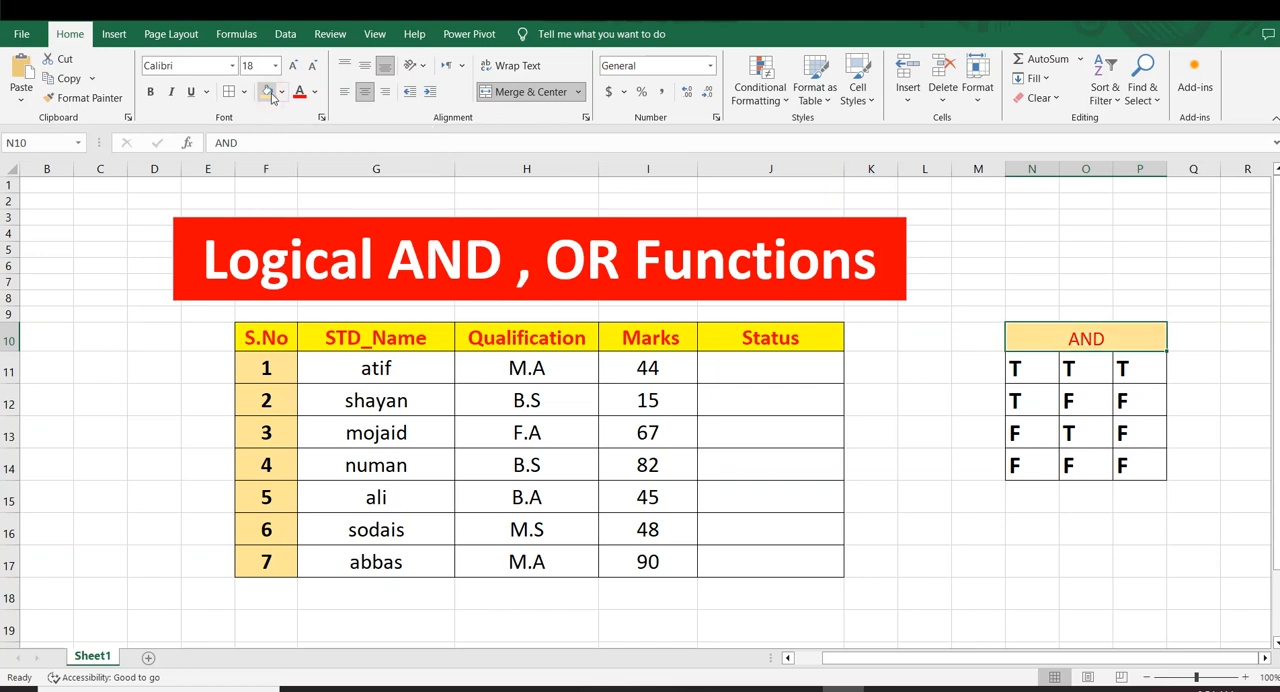
Enlarge the AND heading's text by three size increments and make it bold
click(293, 65)
click(293, 65)
click(293, 65)
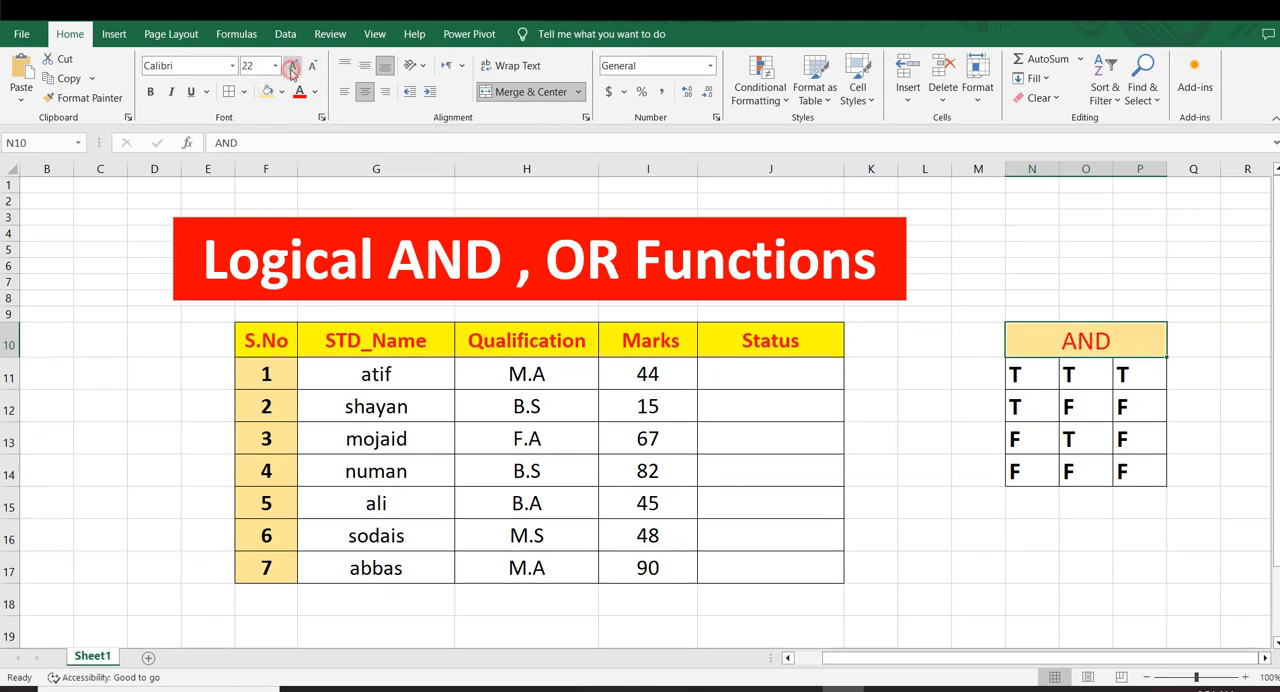
click(293, 65)
click(155, 93)
click(902, 498)
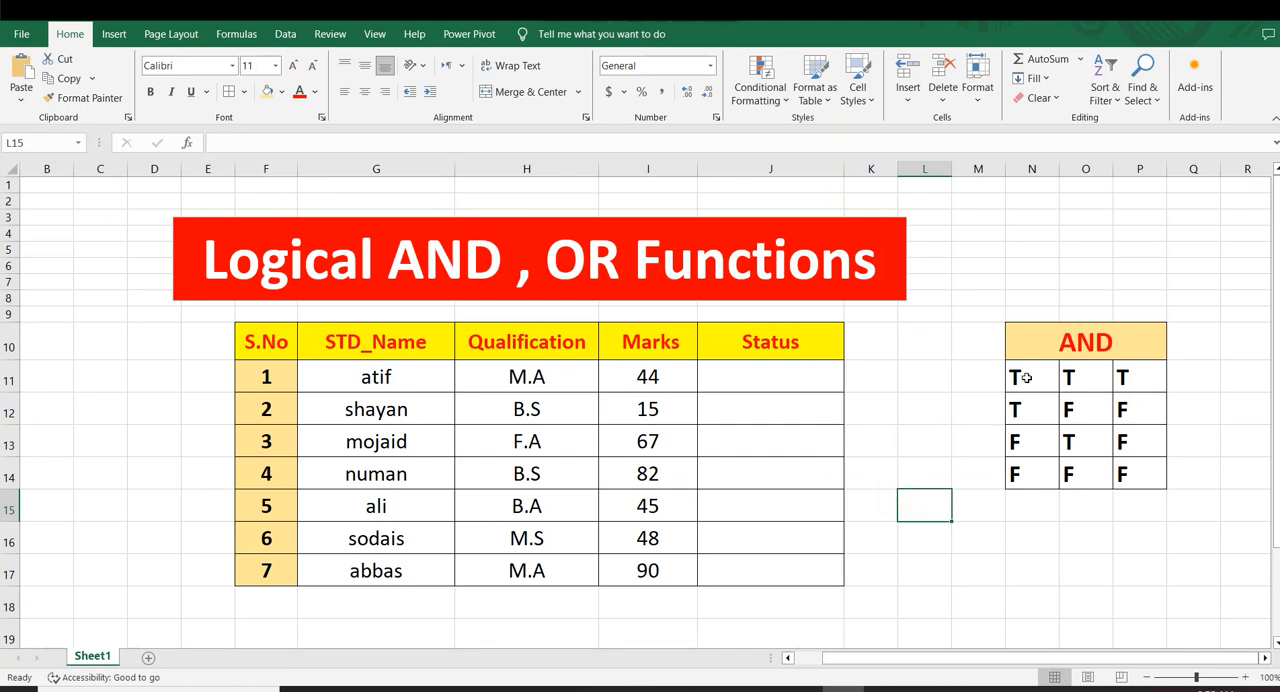
Examine the first row of the AND truth table and the Qualification and Marks columns of the student table
drag(1020, 376, 1140, 377)
click(977, 408)
click(1026, 378)
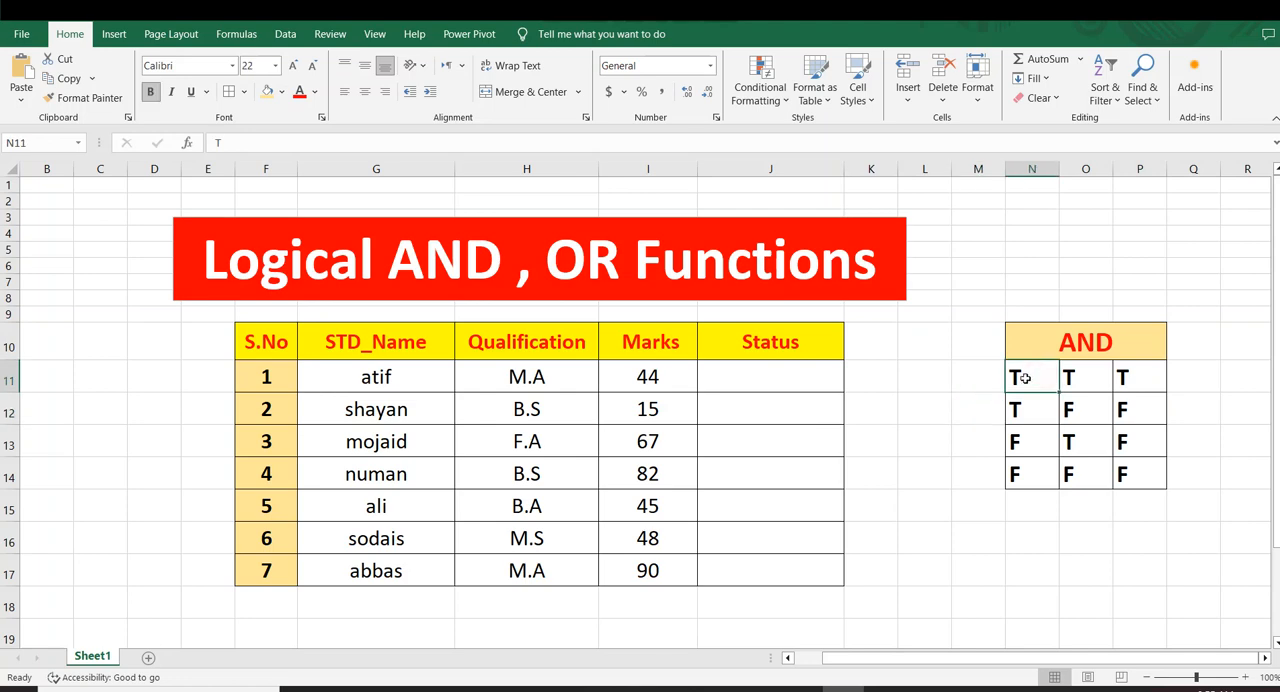
click(973, 375)
drag(1027, 382, 1075, 380)
click(1057, 427)
click(955, 374)
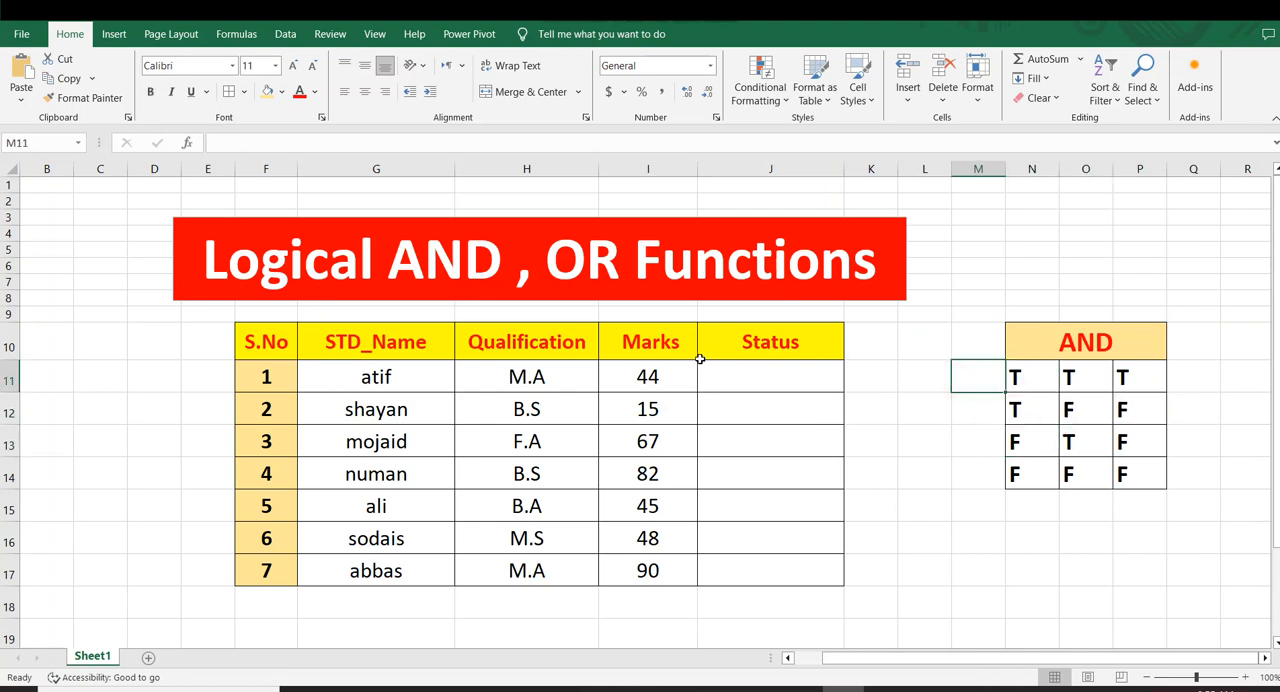
scroll(886, 413, down, 1)
scroll(886, 413, down, 1)
scroll(886, 413, up, 1)
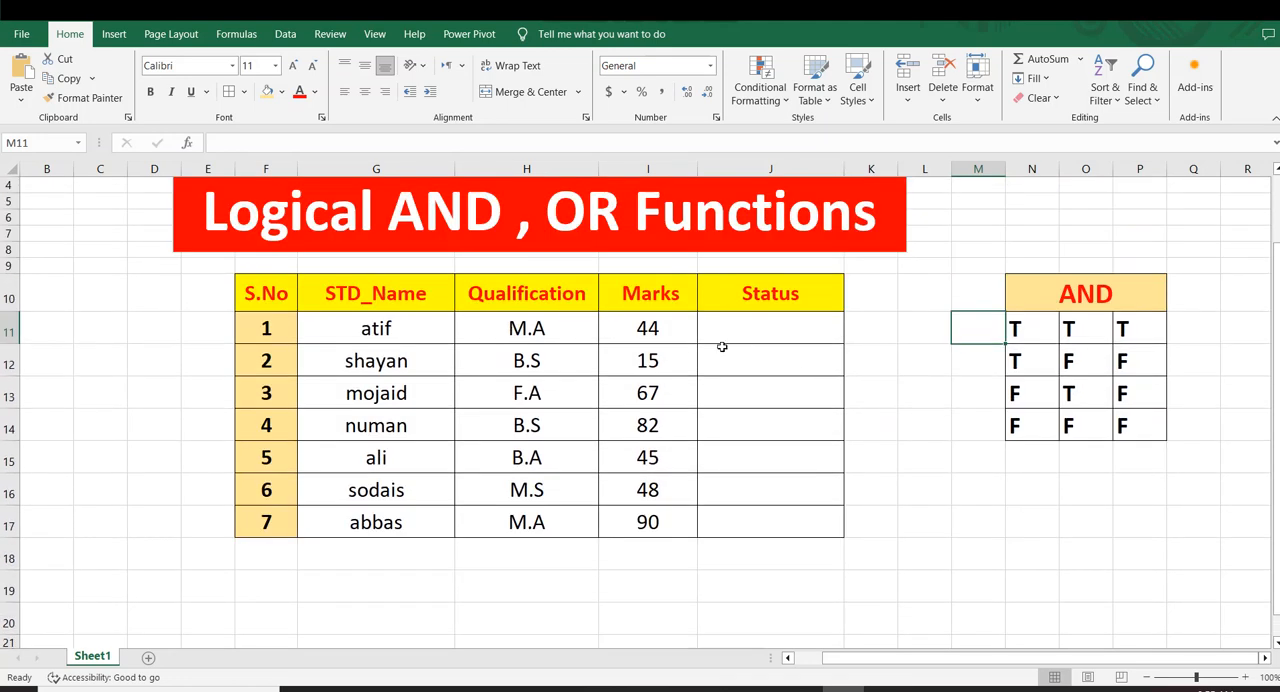
click(485, 300)
click(650, 358)
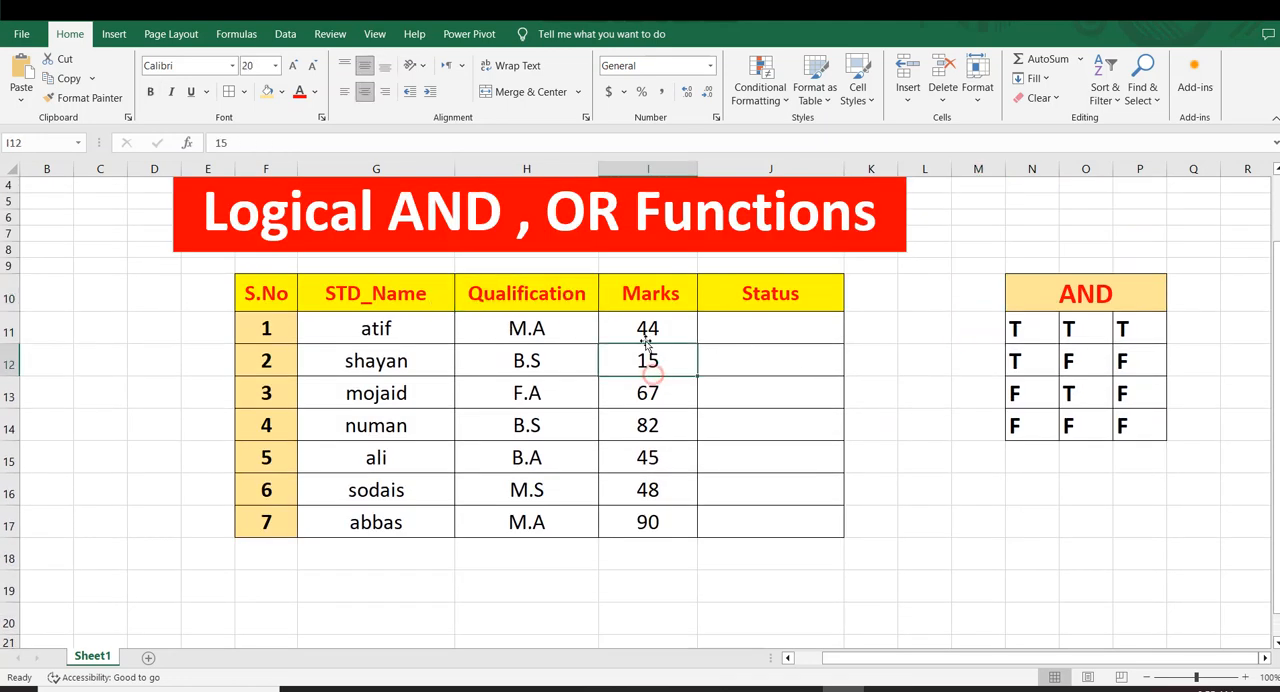
click(672, 291)
click(856, 447)
click(1012, 521)
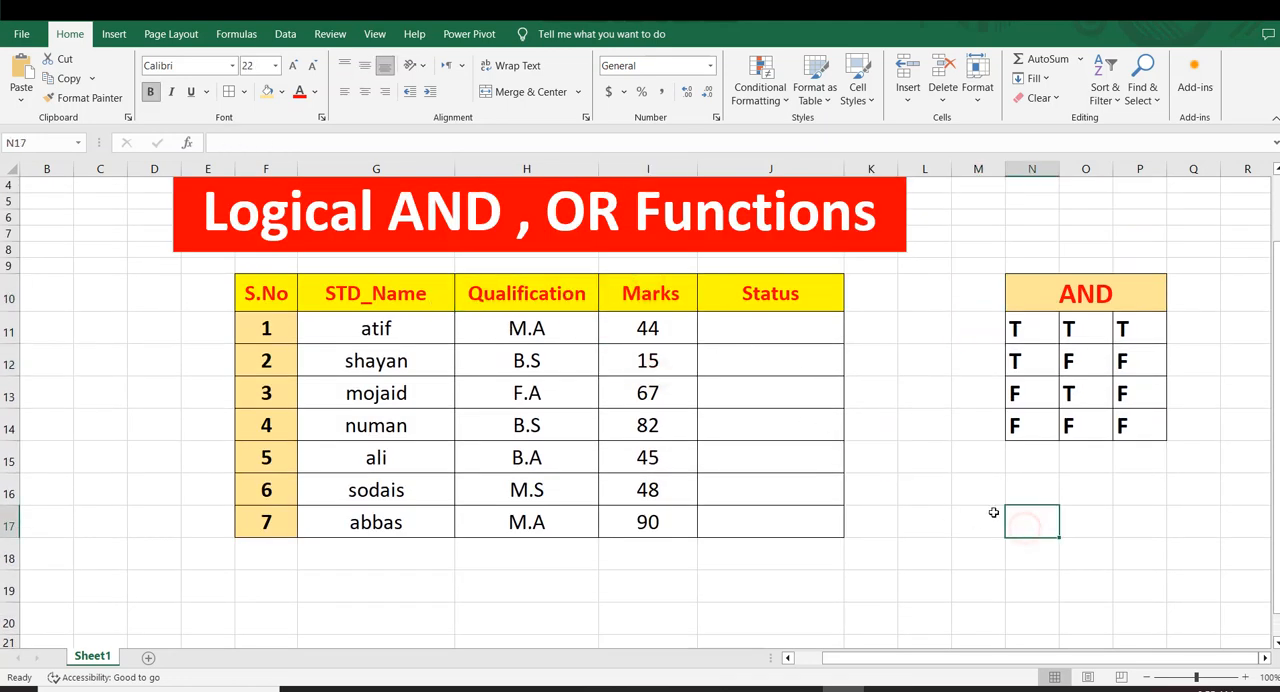
Enter the label Qualification in cell M16 below the AND truth table
click(980, 505)
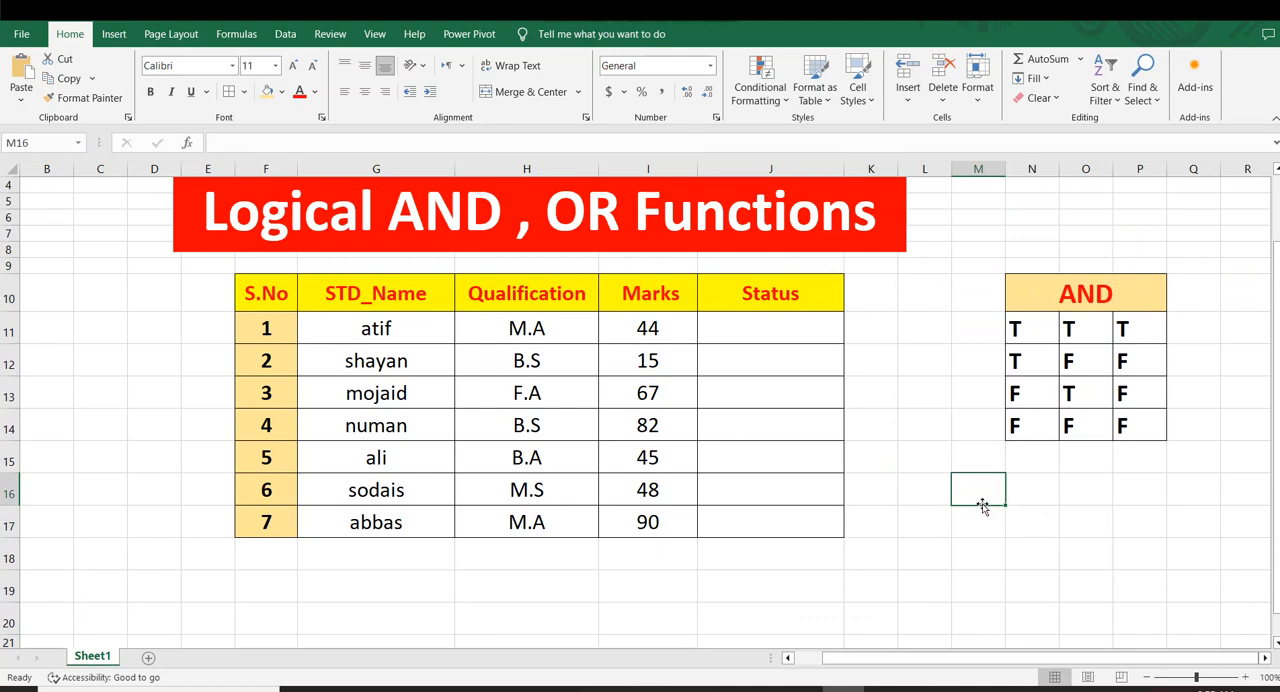
text(qUALIFIC)
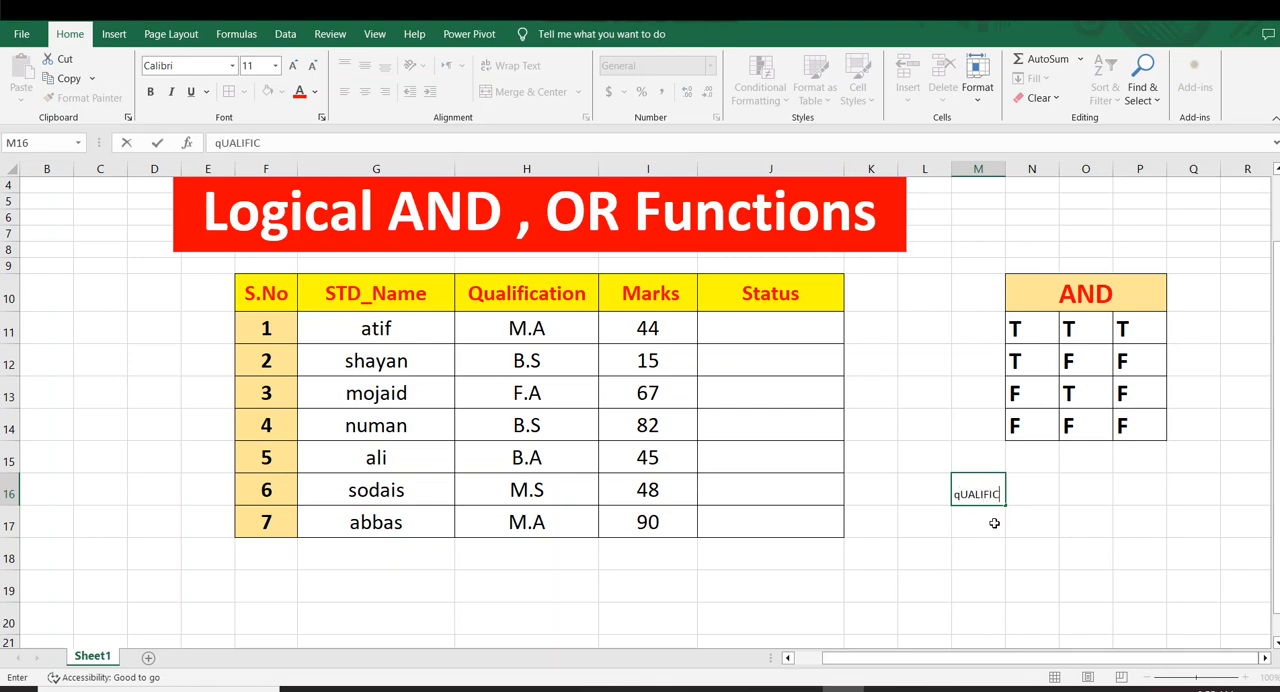
text(ATIOMN)
key(BackSpace)
key(BackSpace)
text(N)
click(1071, 586)
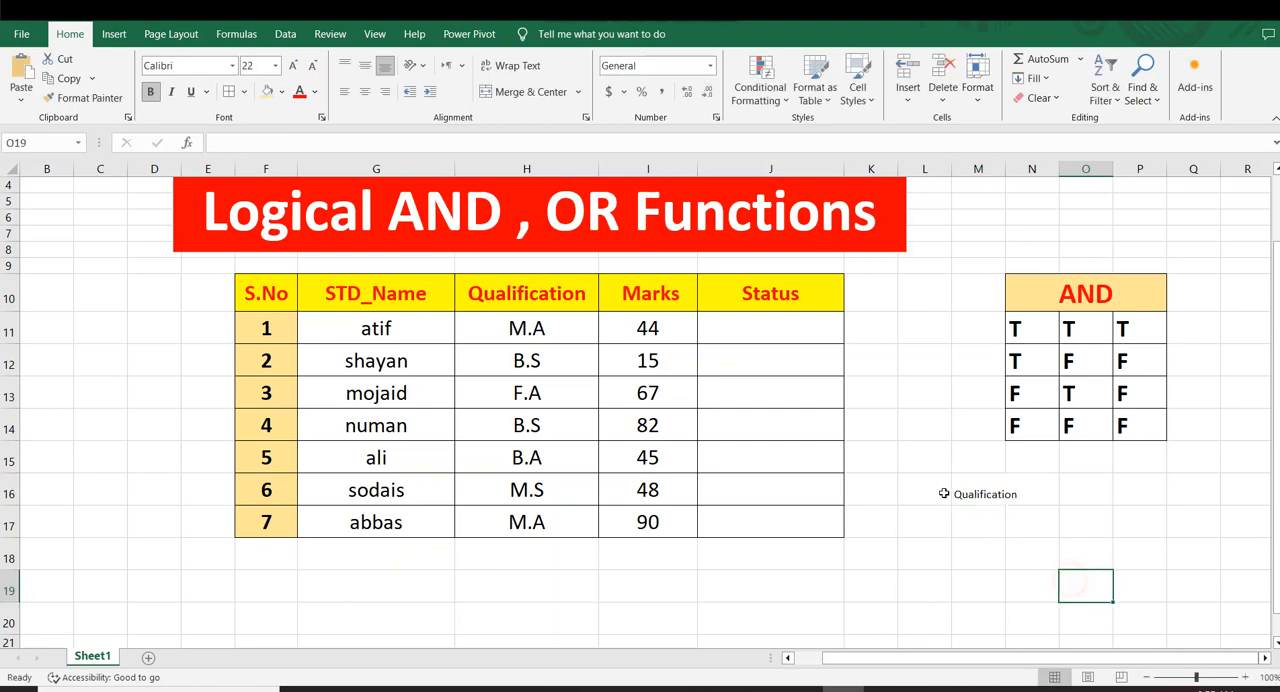
Make the Qualification label in M16 bold and set its font size to 14
click(975, 495)
click(1018, 542)
click(977, 492)
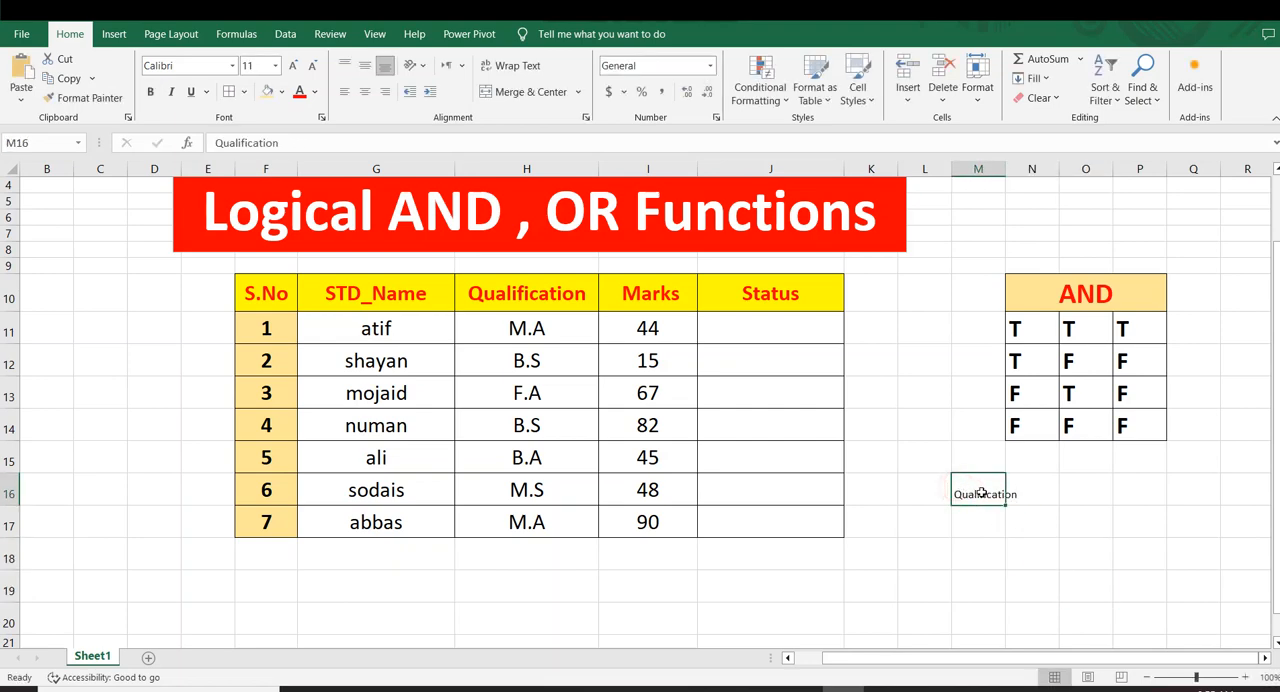
click(1020, 517)
drag(978, 494, 1012, 494)
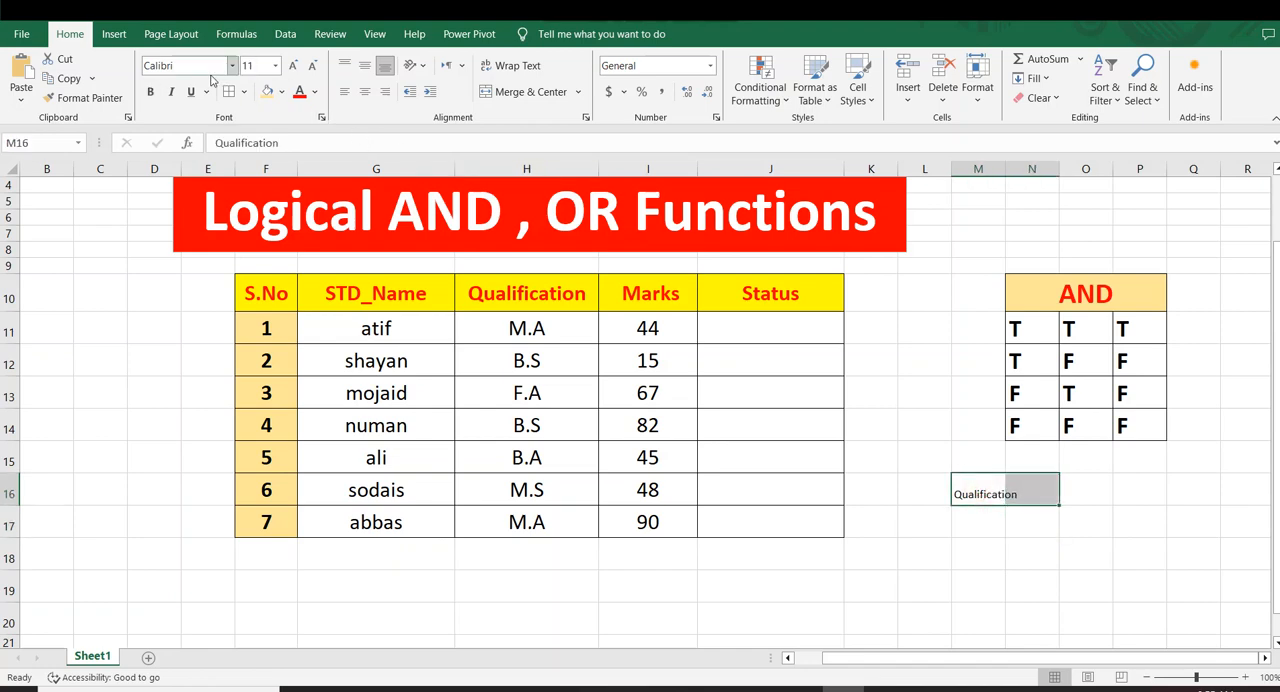
click(150, 91)
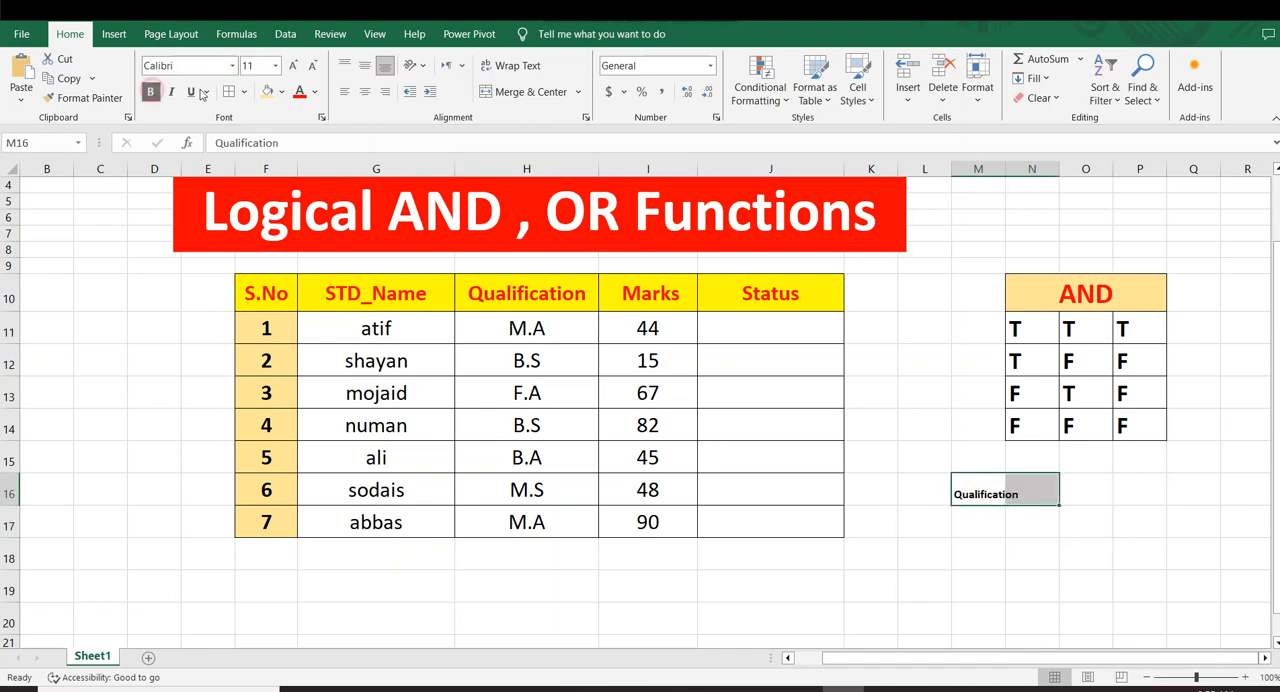
click(293, 65)
click(293, 65)
click(930, 462)
Enter M.A in cell O16 as the qualification criterion
click(1088, 492)
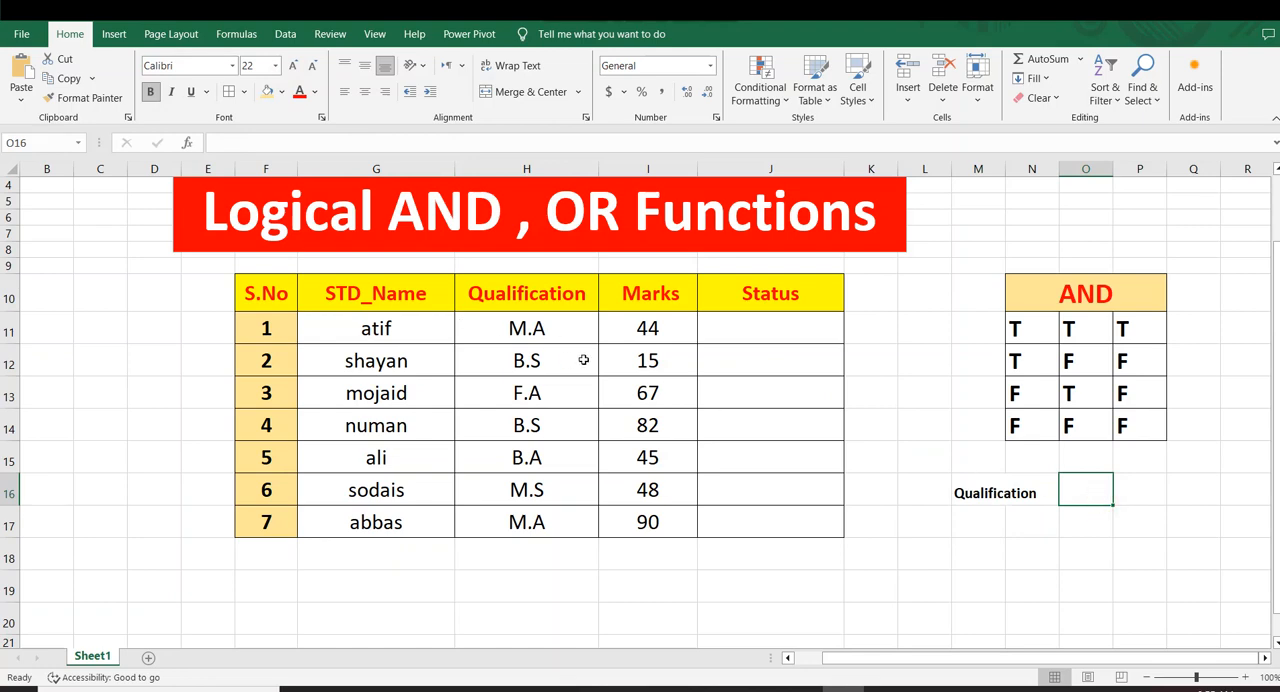
text(m)
key(BackSpace)
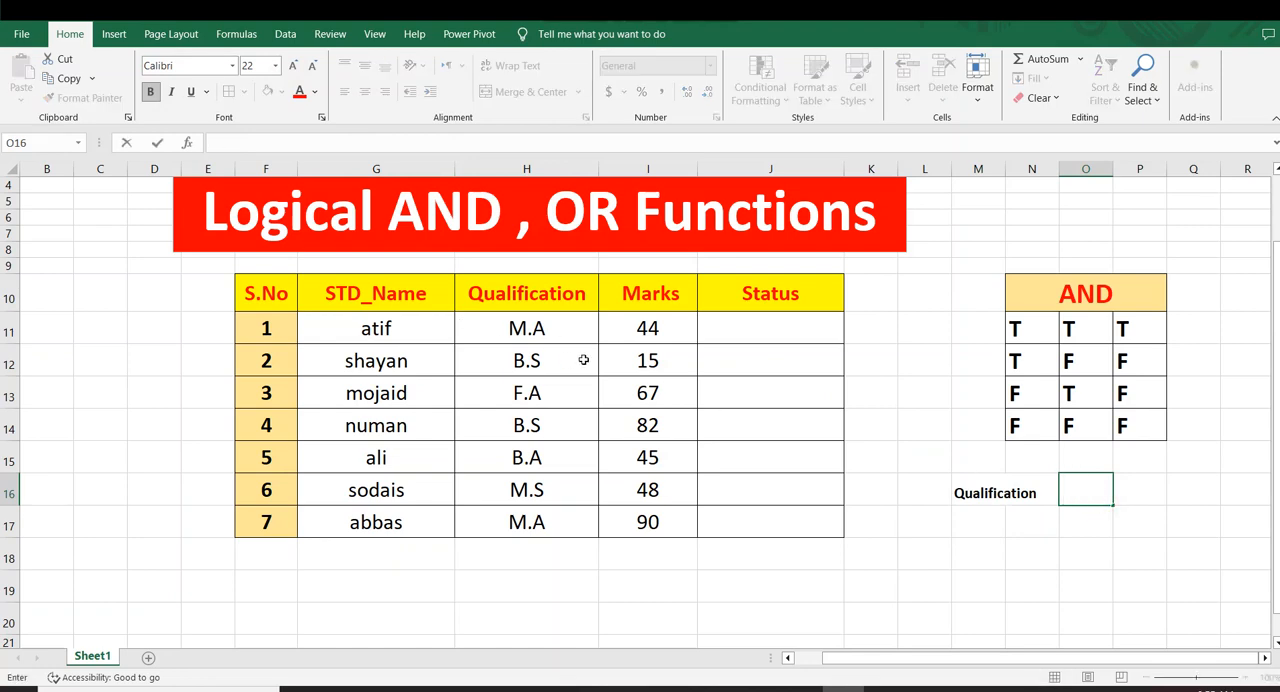
text(M)
text(>A)
key(BackSpace)
key(BackSpace)
text(.A)
click(983, 548)
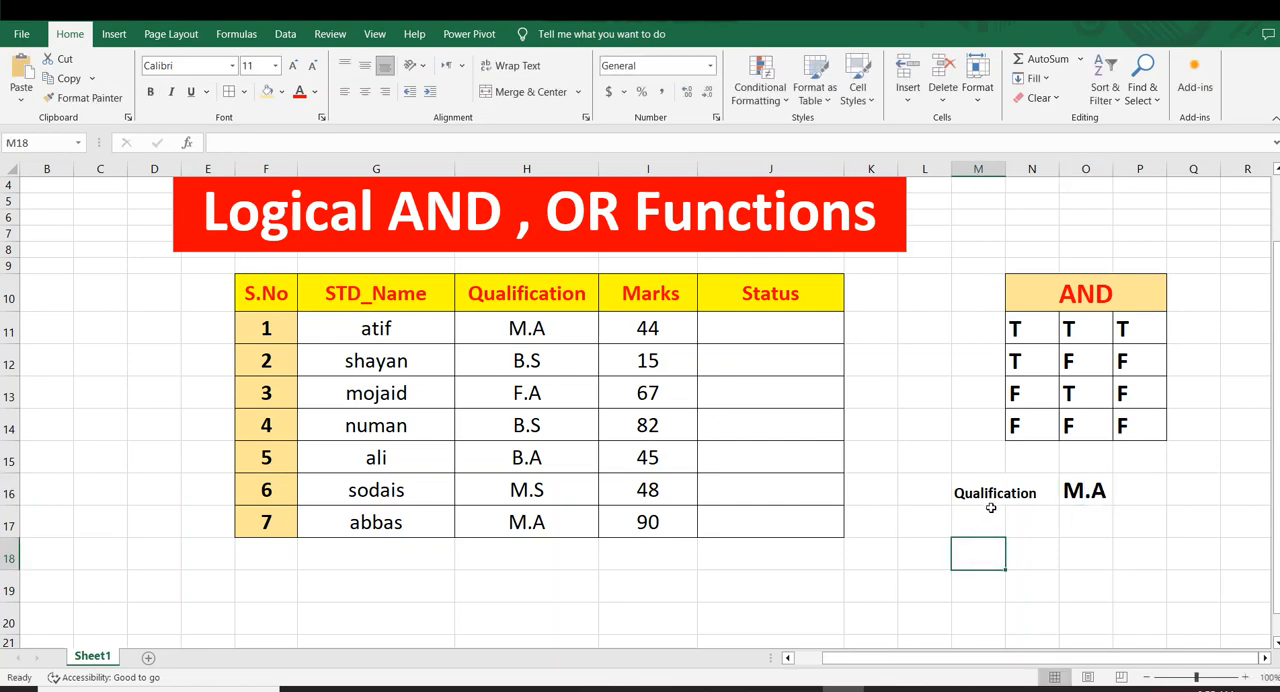
Enter the label Marks in cell M17 under the Qualification label
click(991, 509)
text(MAr)
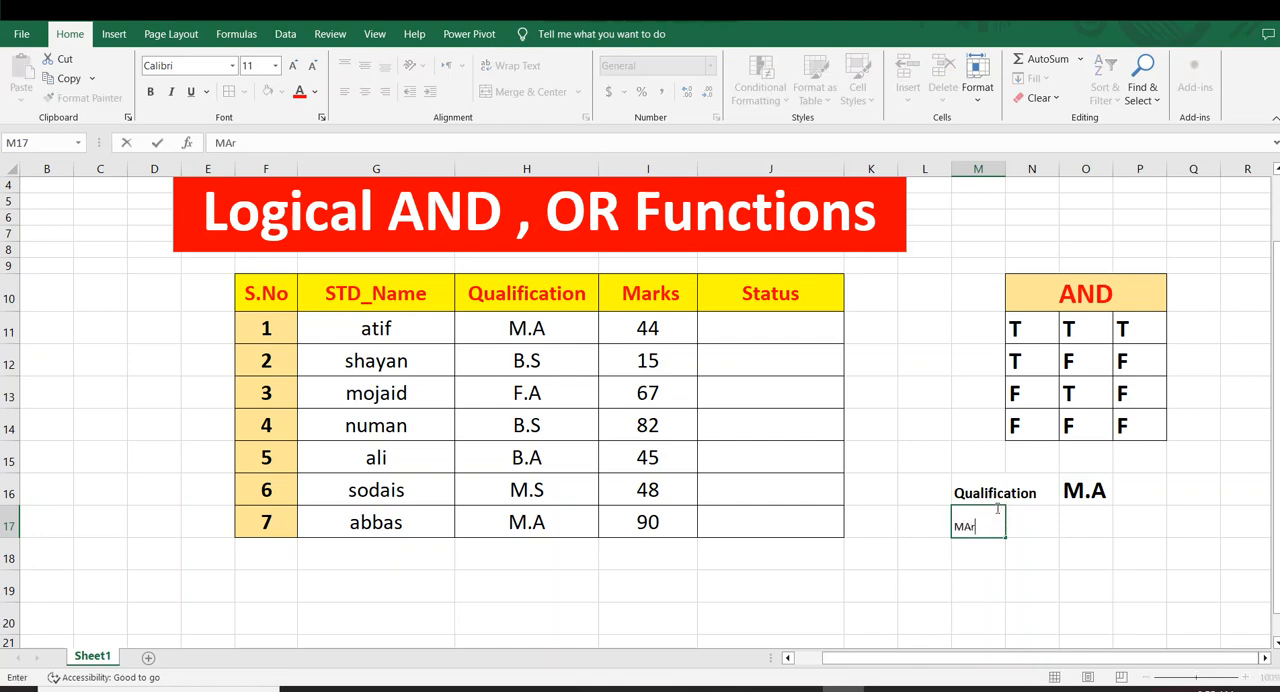
text(ks)
click(1063, 550)
click(952, 524)
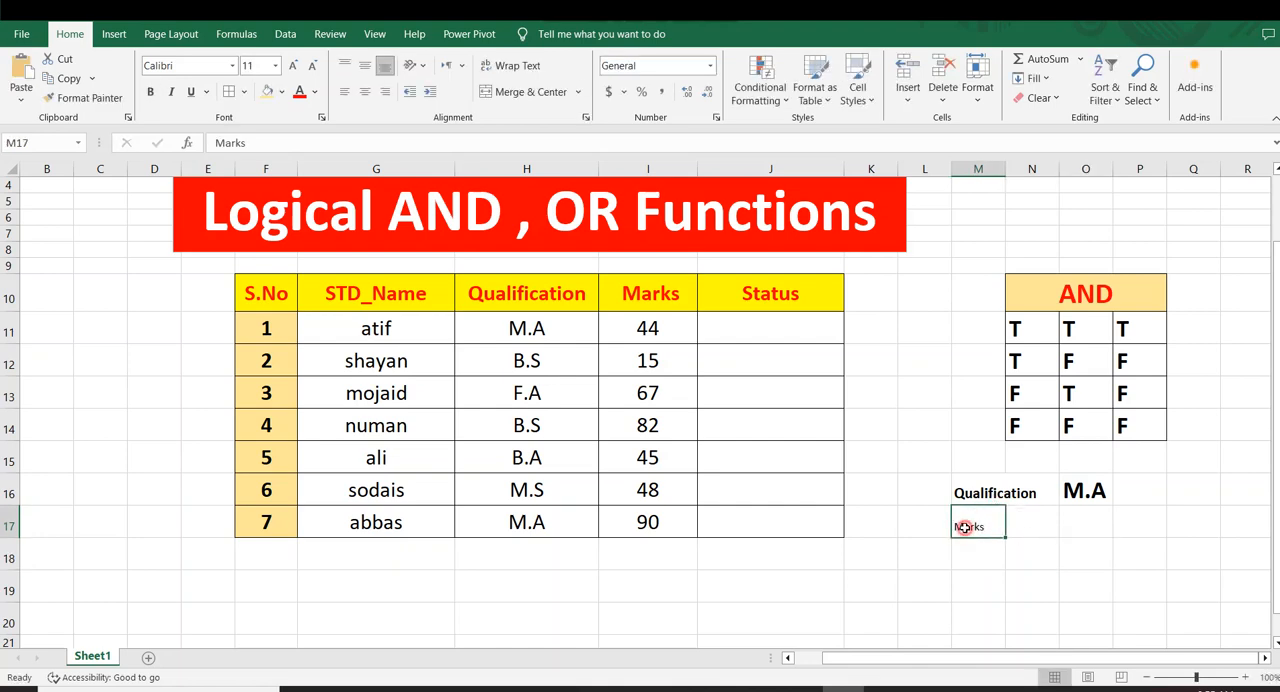
click(1046, 533)
Enter 50 in cell O17 as the marks criterion
click(1084, 523)
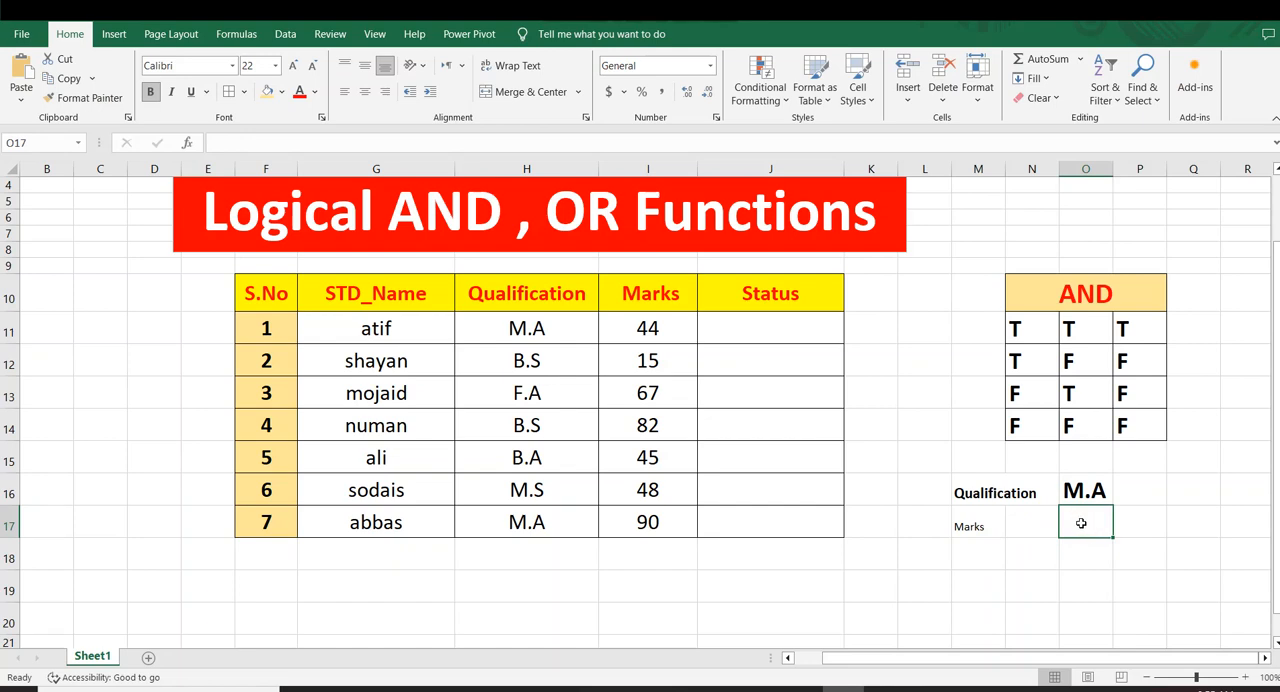
text(590)
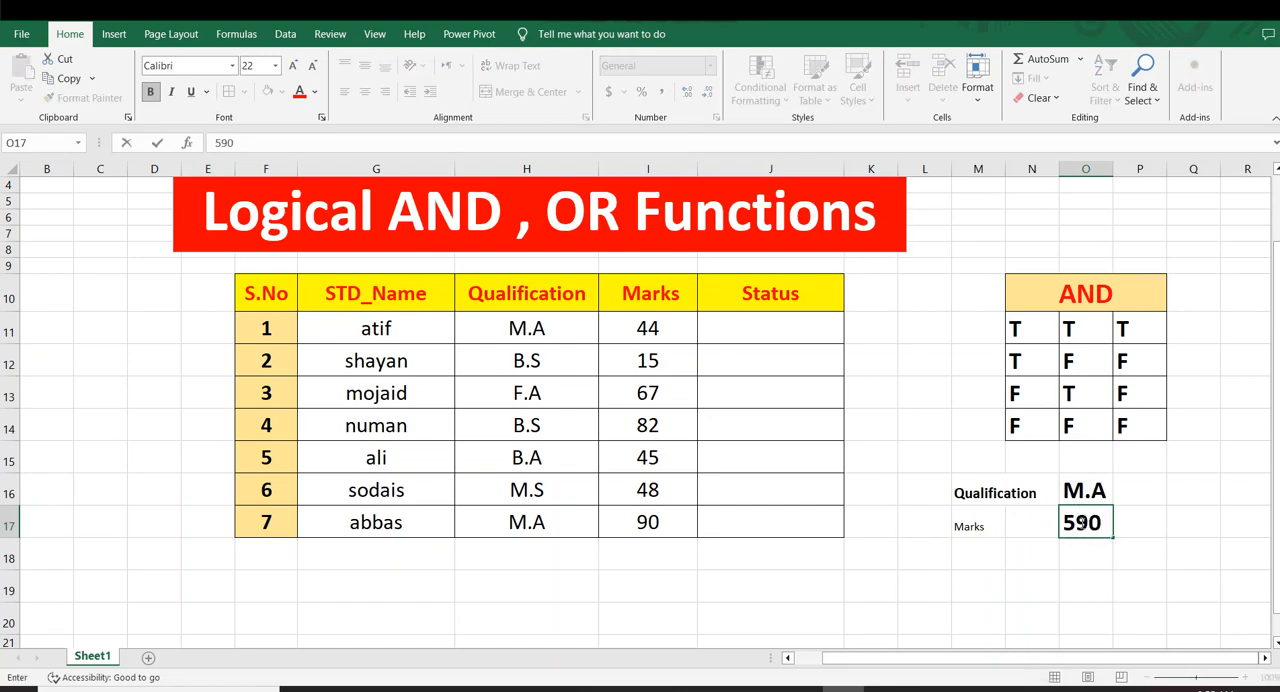
key(BackSpace)
key(BackSpace)
text(0)
click(1120, 594)
Set the labels in M16:N17 to font size 20 and widen column N to fit the Qualification label
drag(975, 492, 1022, 526)
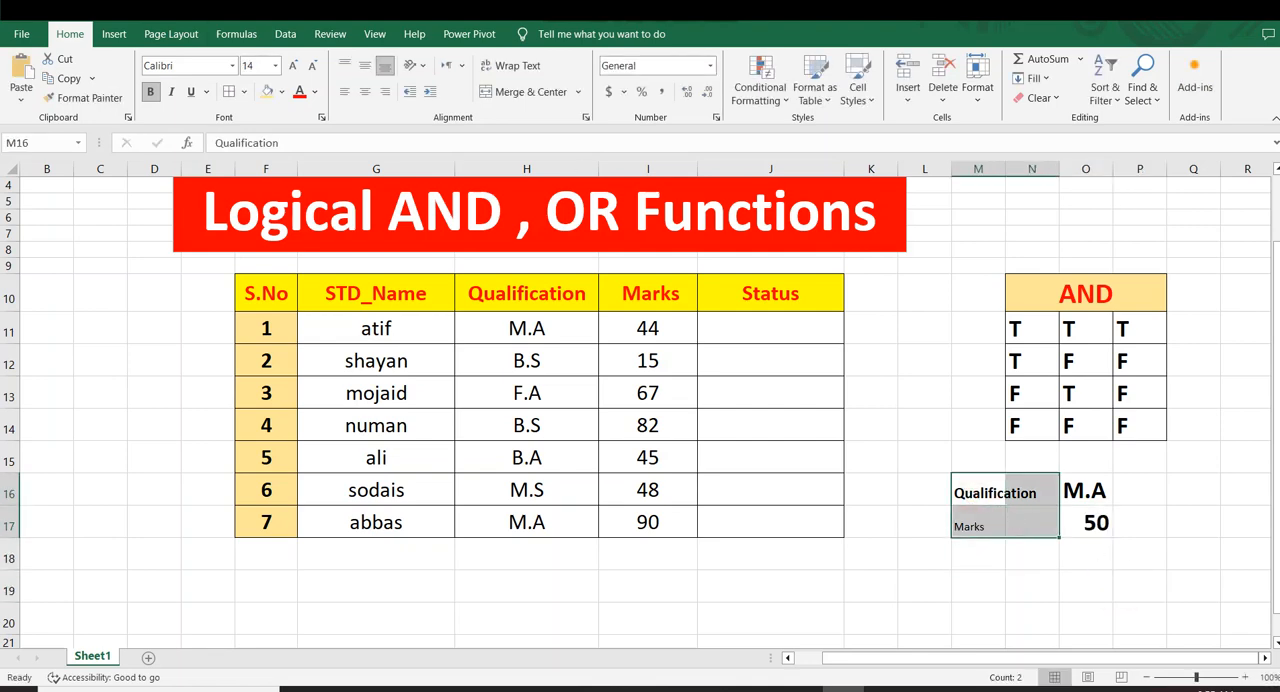
click(292, 66)
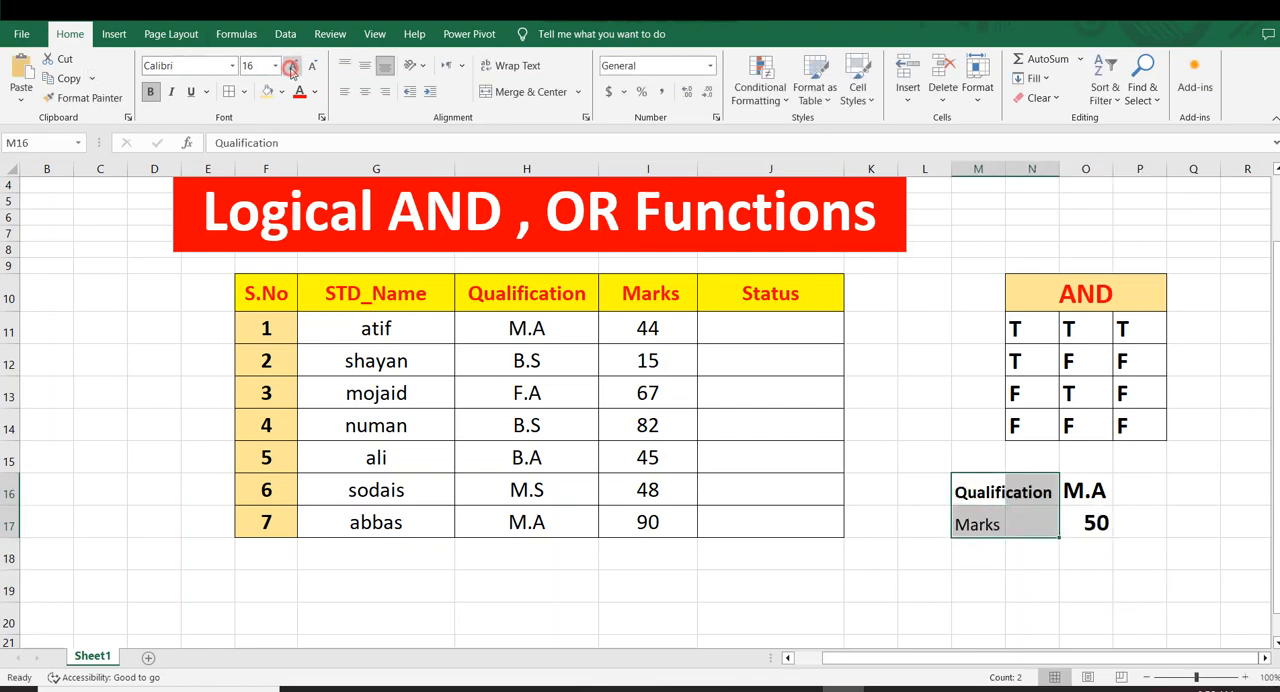
click(292, 66)
click(292, 66)
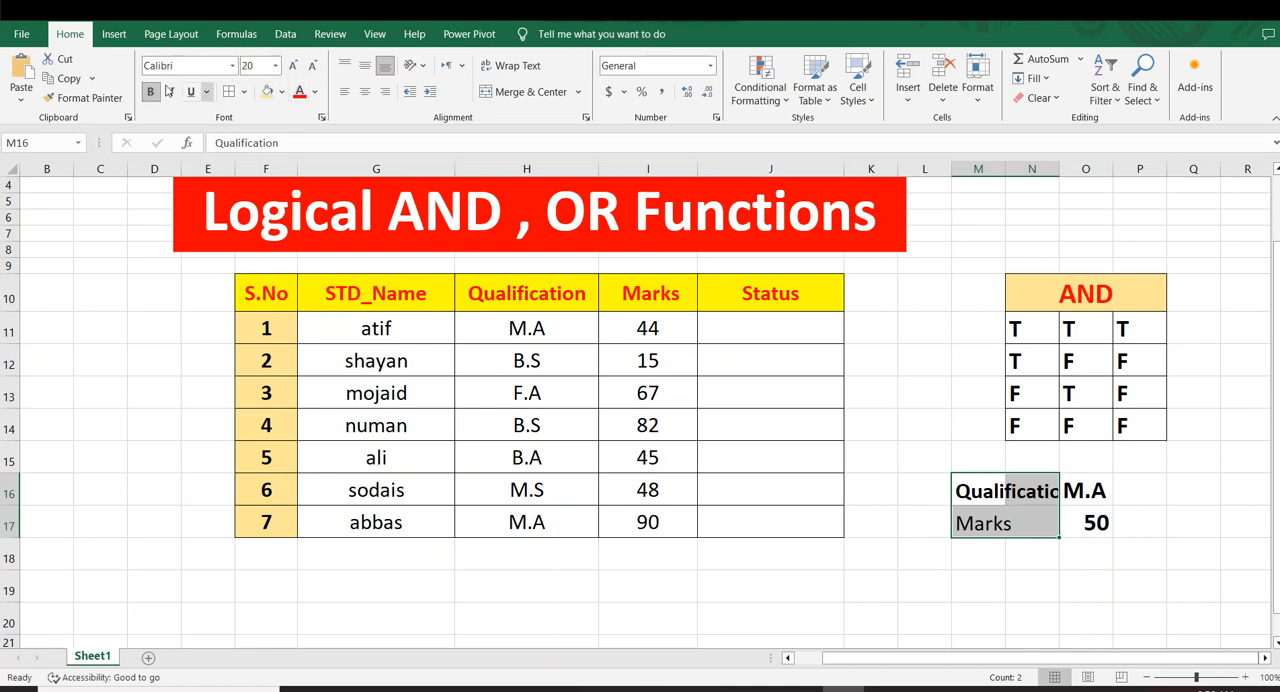
click(1262, 566)
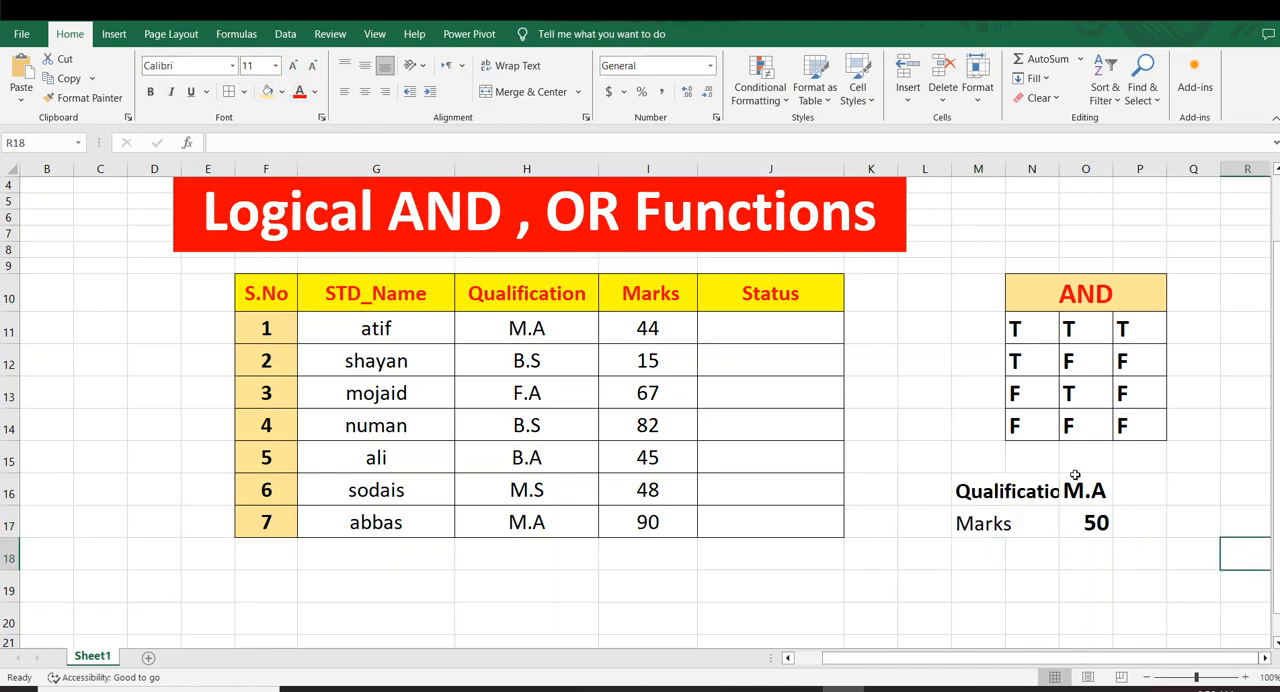
drag(1058, 177, 1090, 177)
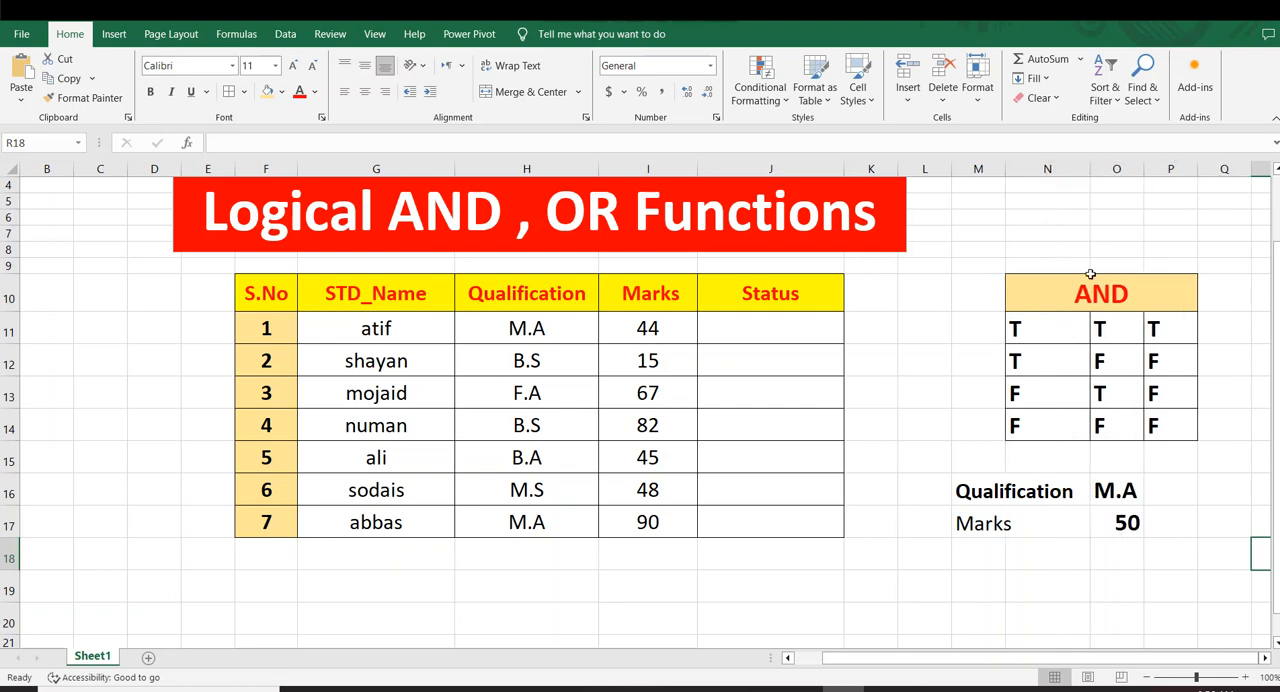
Apply borders to the criteria table, M16:O17
drag(998, 504, 1105, 530)
click(229, 91)
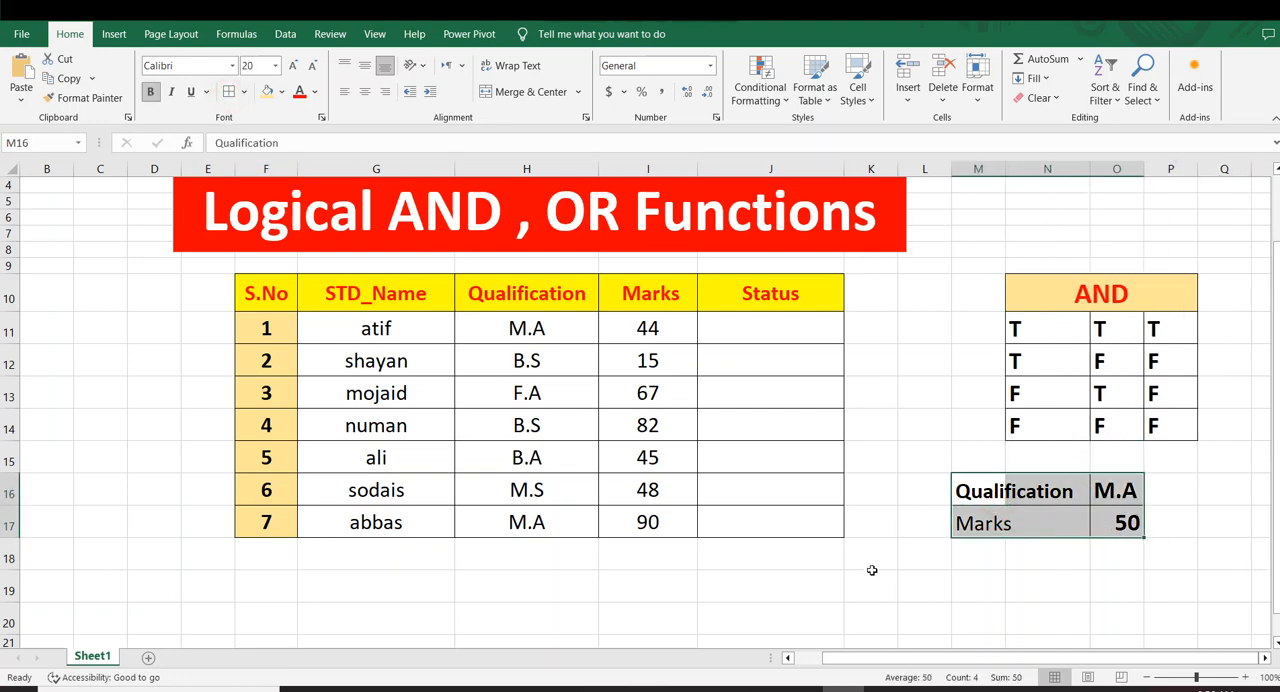
click(980, 588)
Copy the bold formatting of cell N16 to the Marks label in M17 with Format Painter
click(1030, 492)
click(80, 97)
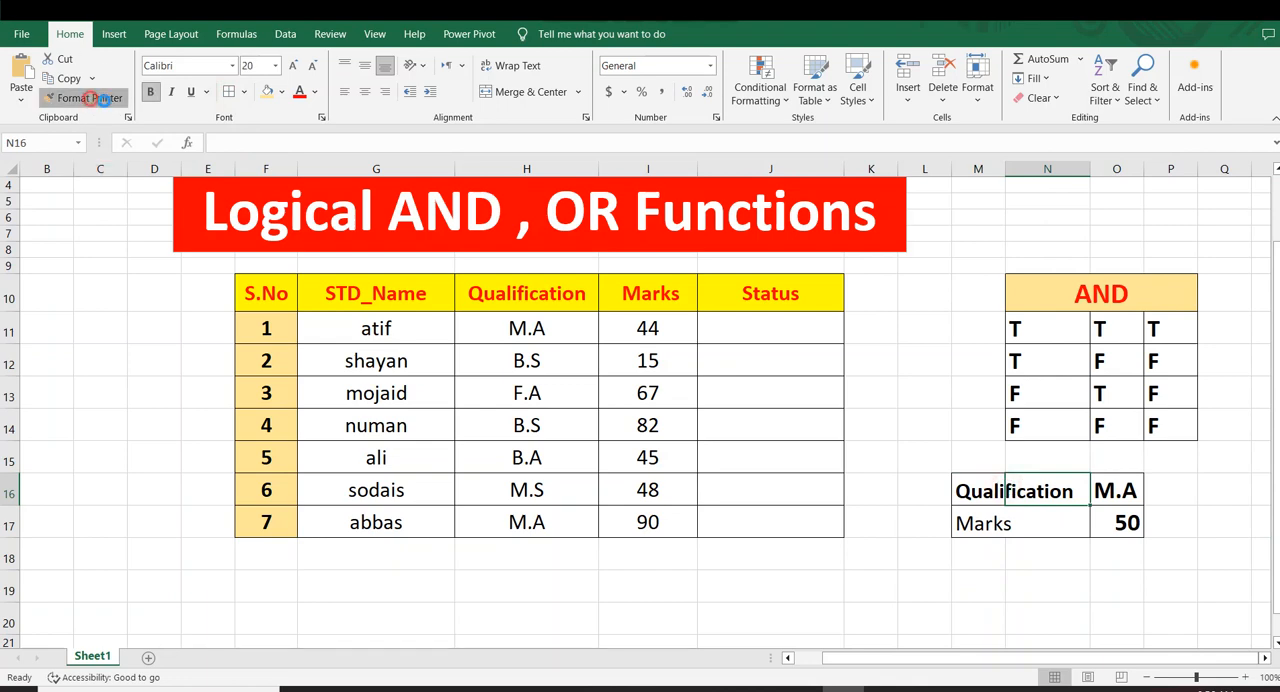
click(972, 518)
click(872, 393)
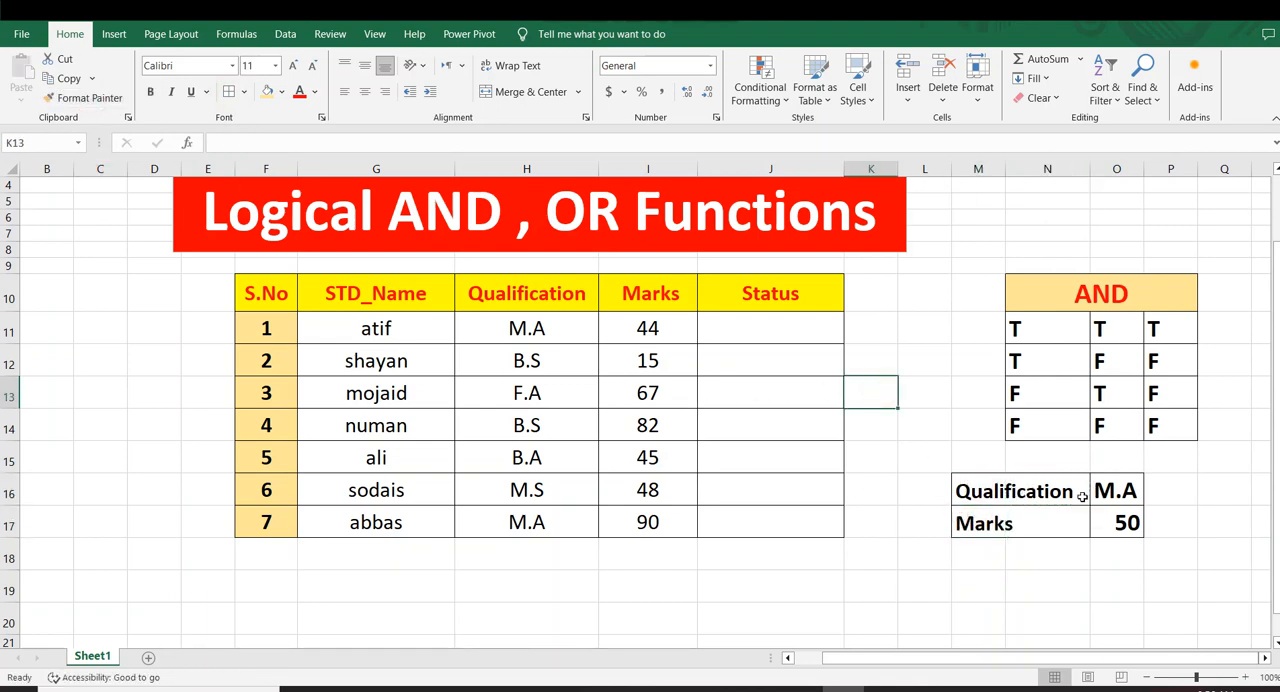
Widen column O slightly to give the criteria values more room
drag(990, 492, 1110, 494)
drag(1056, 536, 1056, 541)
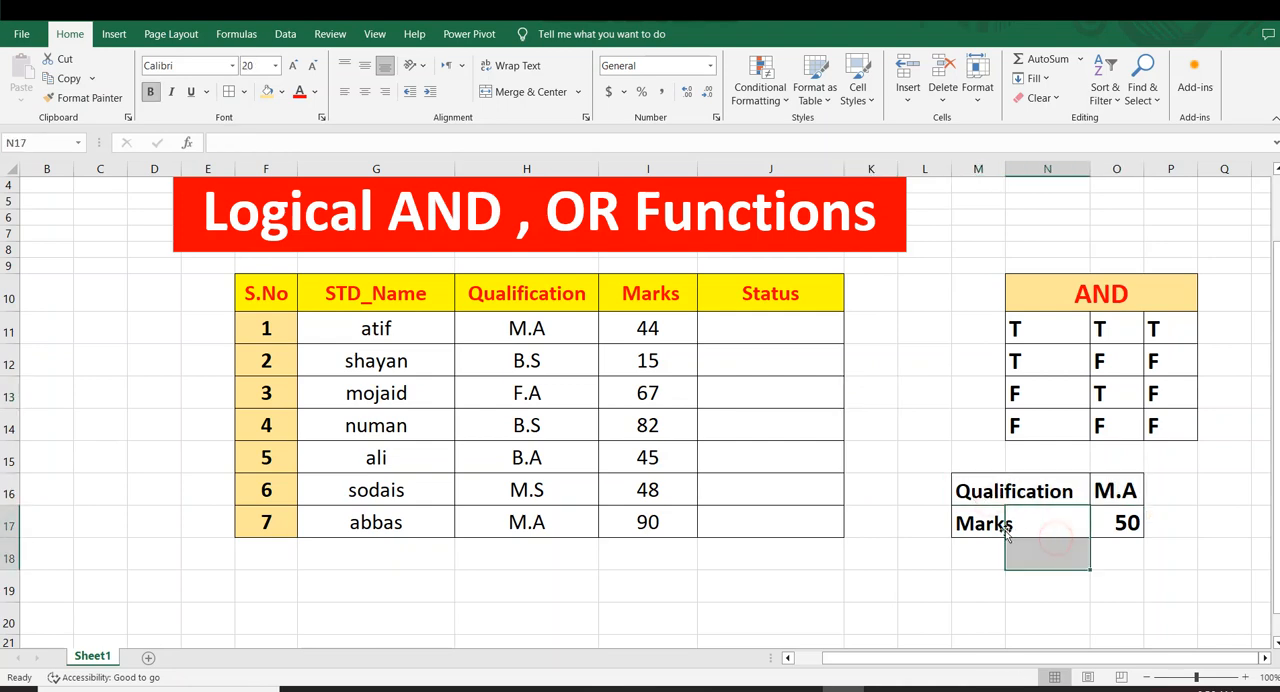
drag(986, 521, 1080, 531)
click(1118, 553)
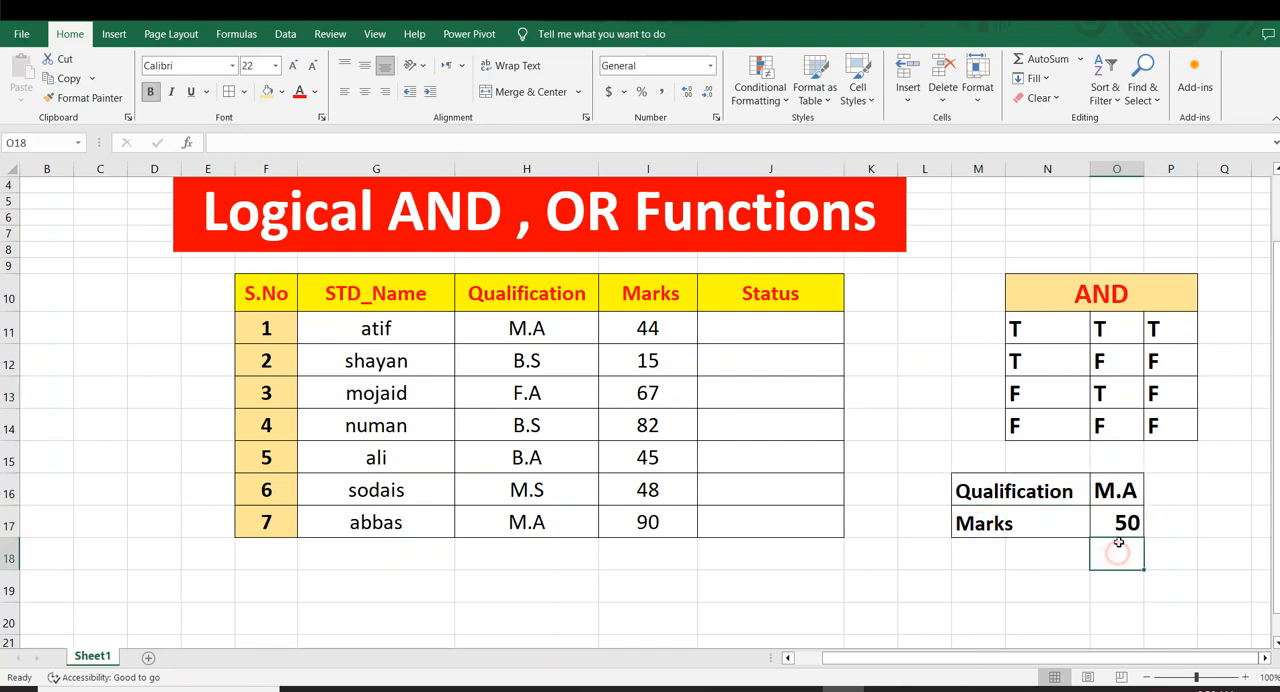
drag(1145, 167, 1160, 167)
click(1140, 393)
click(835, 490)
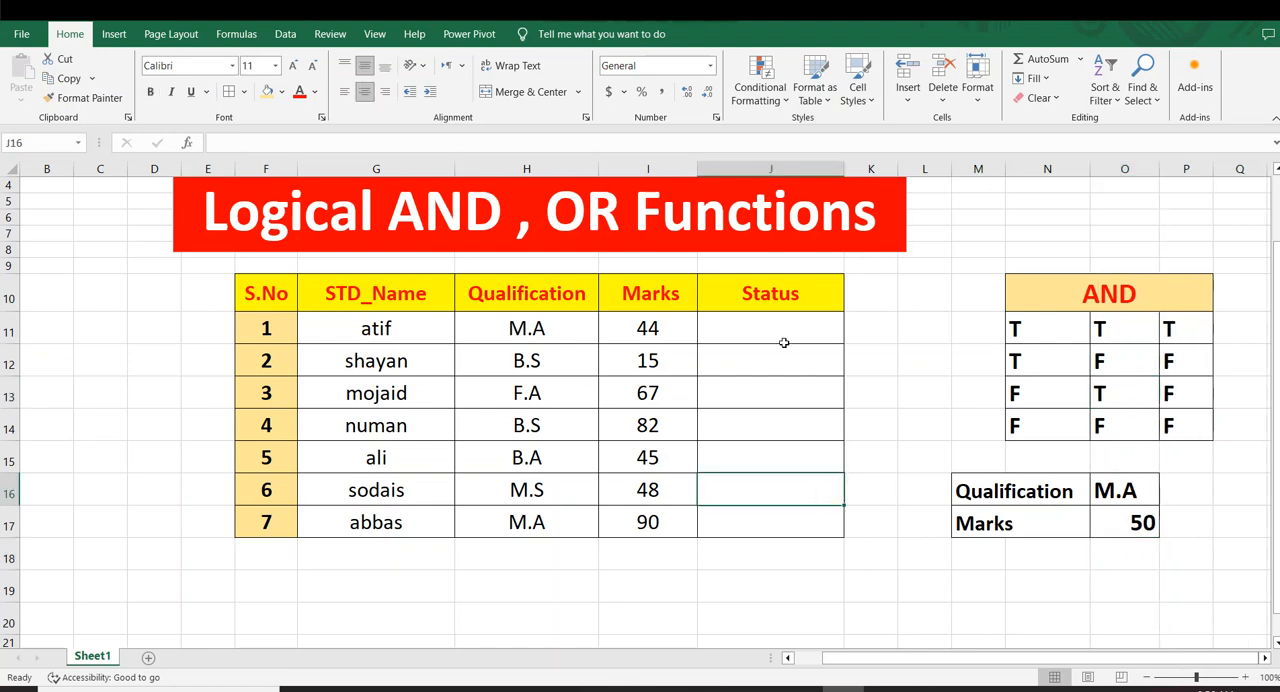
click(774, 327)
text(=)
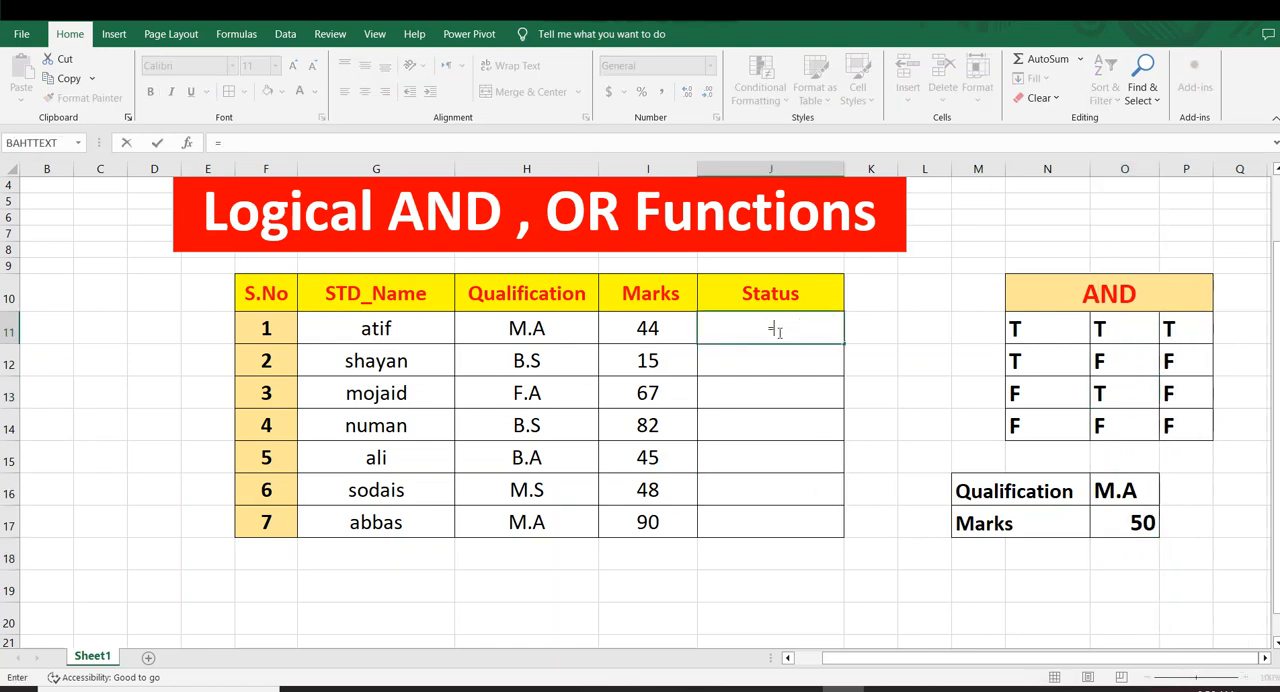
text(and)
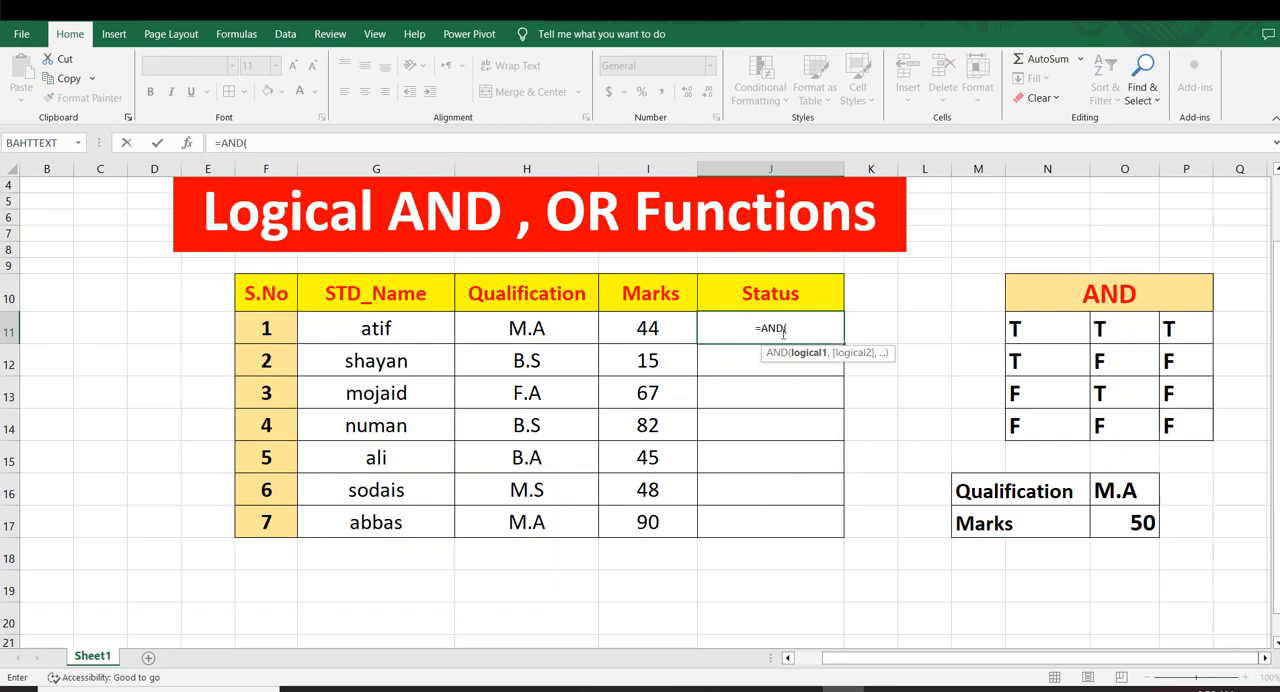
key(BackSpace)
key(BackSpace)
key(BackSpace)
key(Escape)
Format the Status cells J11:J17 with font size 16, bold and red text
click(820, 483)
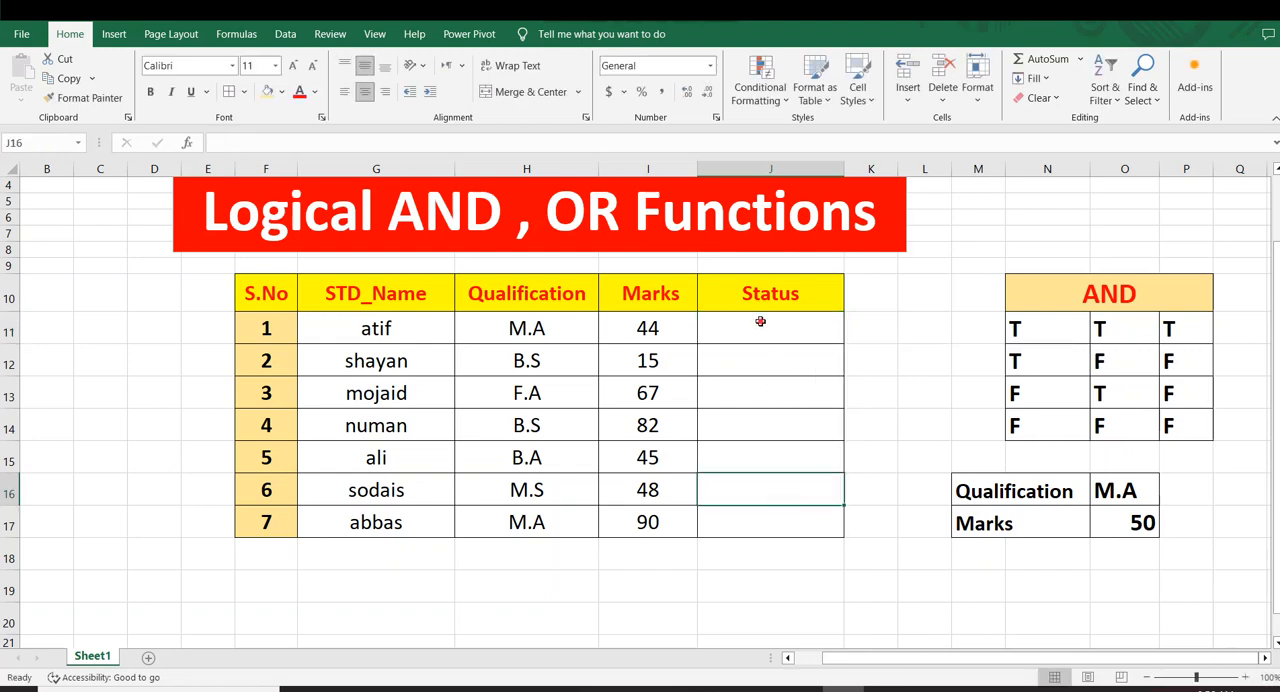
drag(760, 321, 752, 518)
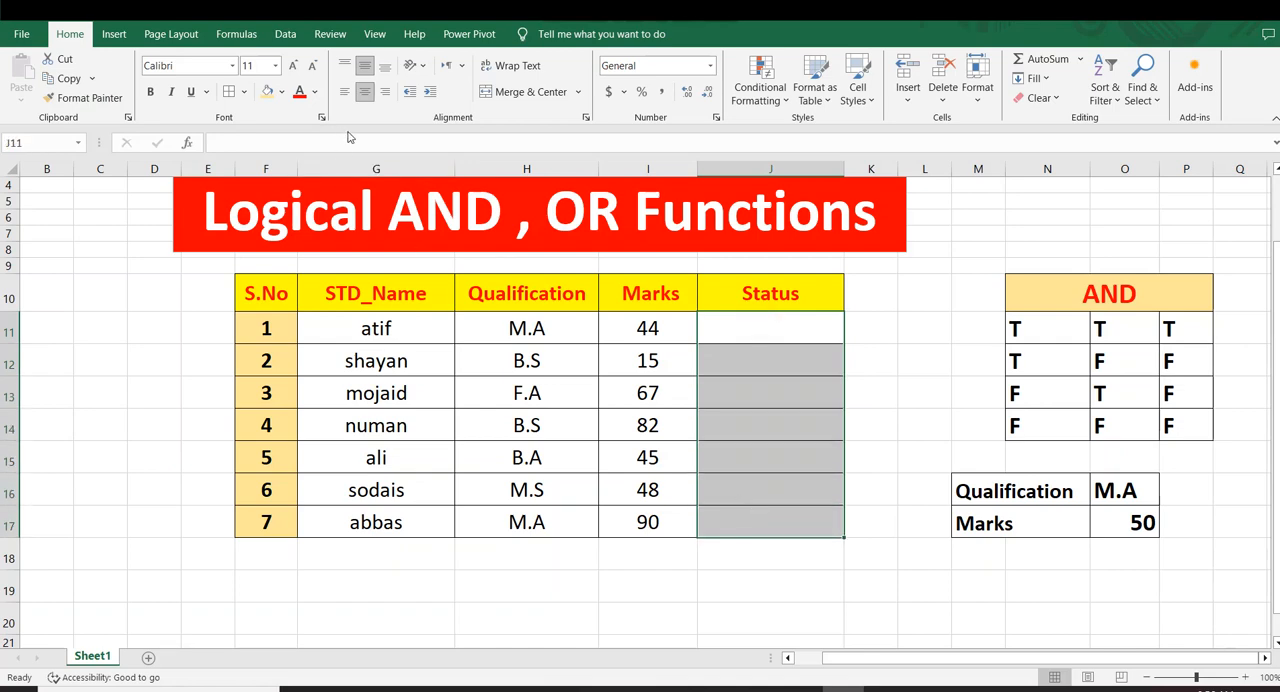
click(293, 65)
click(293, 65)
click(293, 65)
click(155, 94)
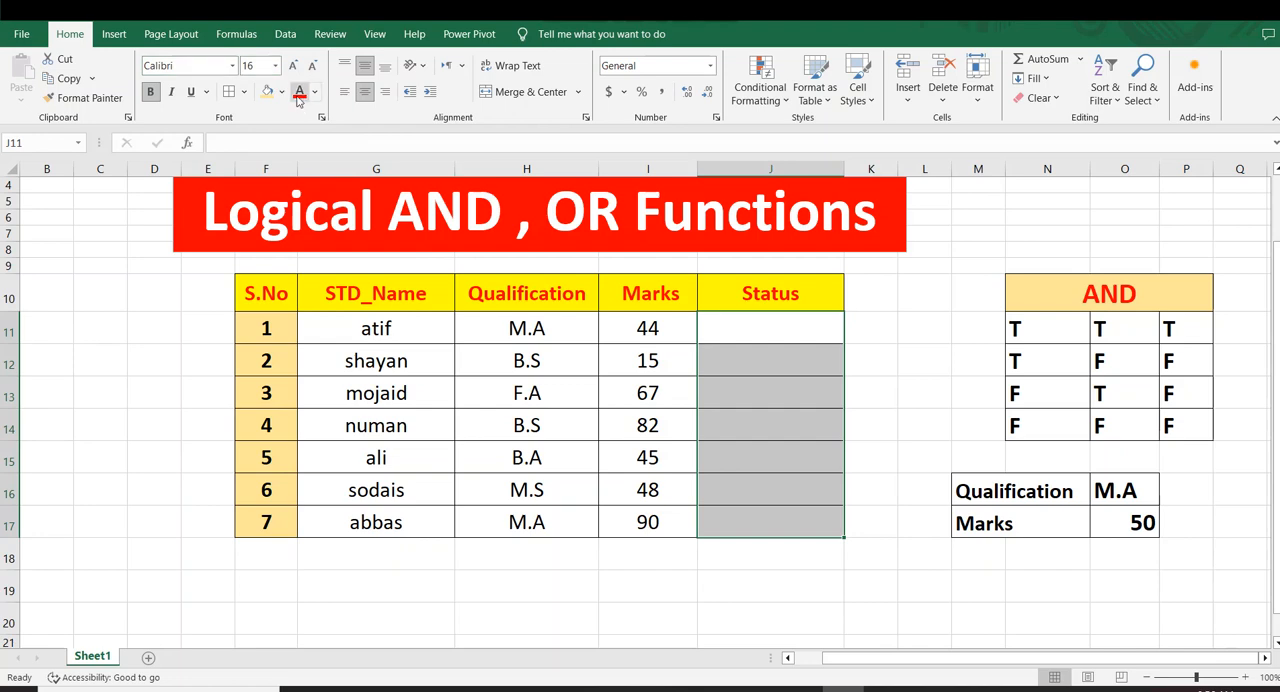
click(980, 296)
Start an AND formula in J11 with the first condition H11="M.A"
click(761, 319)
text(=)
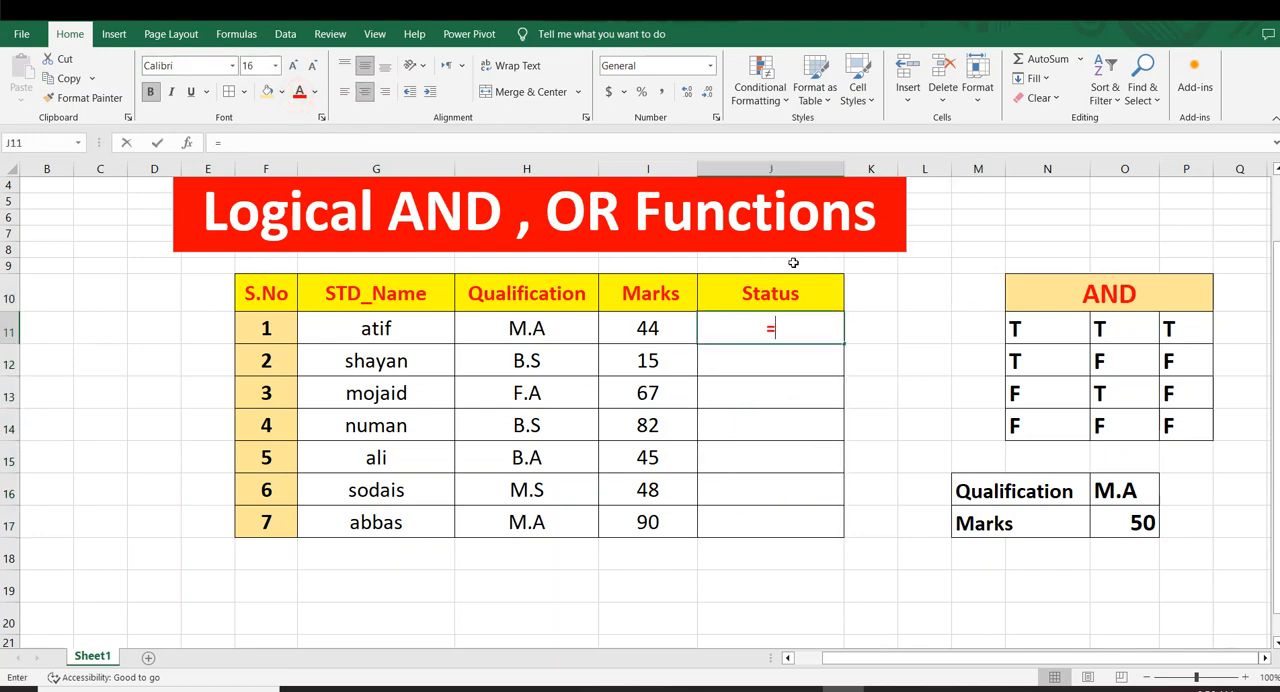
text(and)
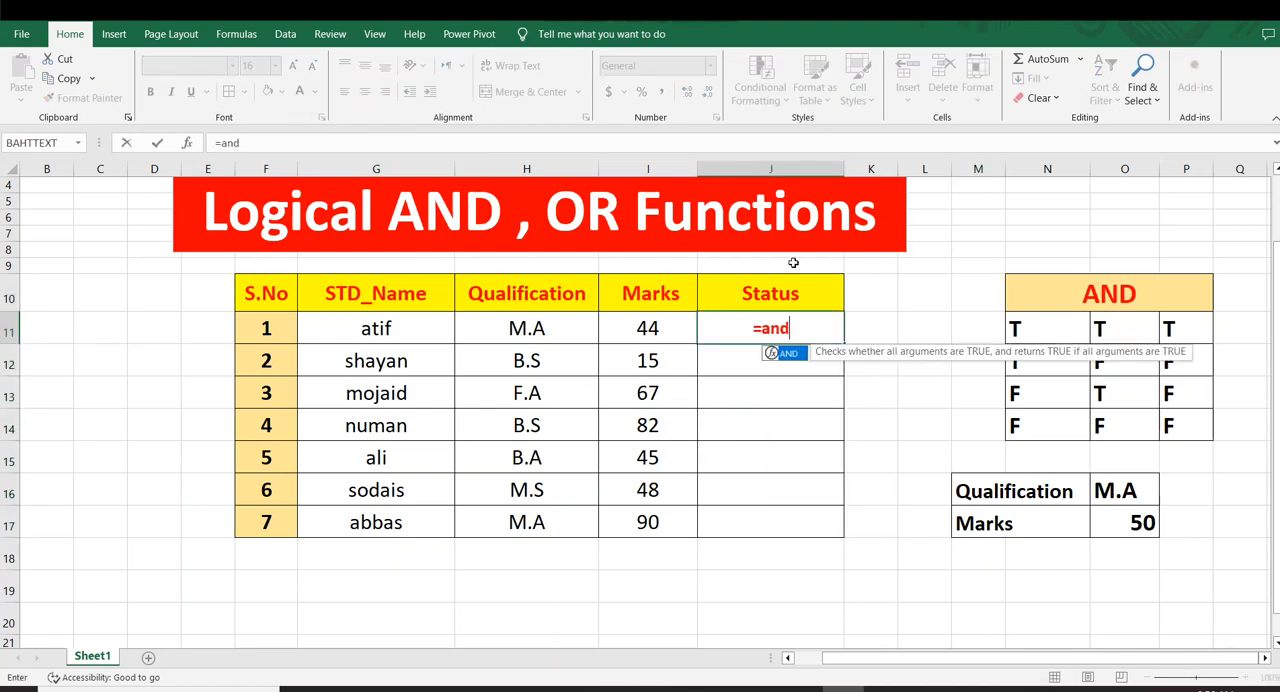
key(Tab)
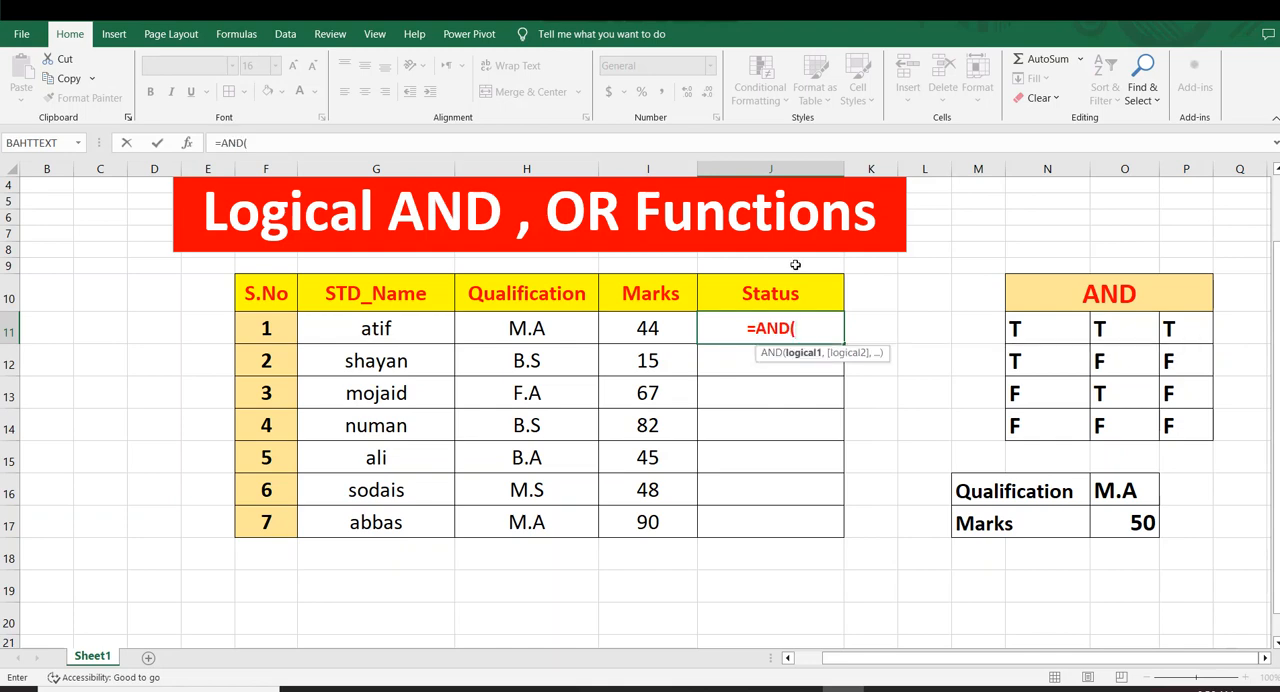
click(500, 328)
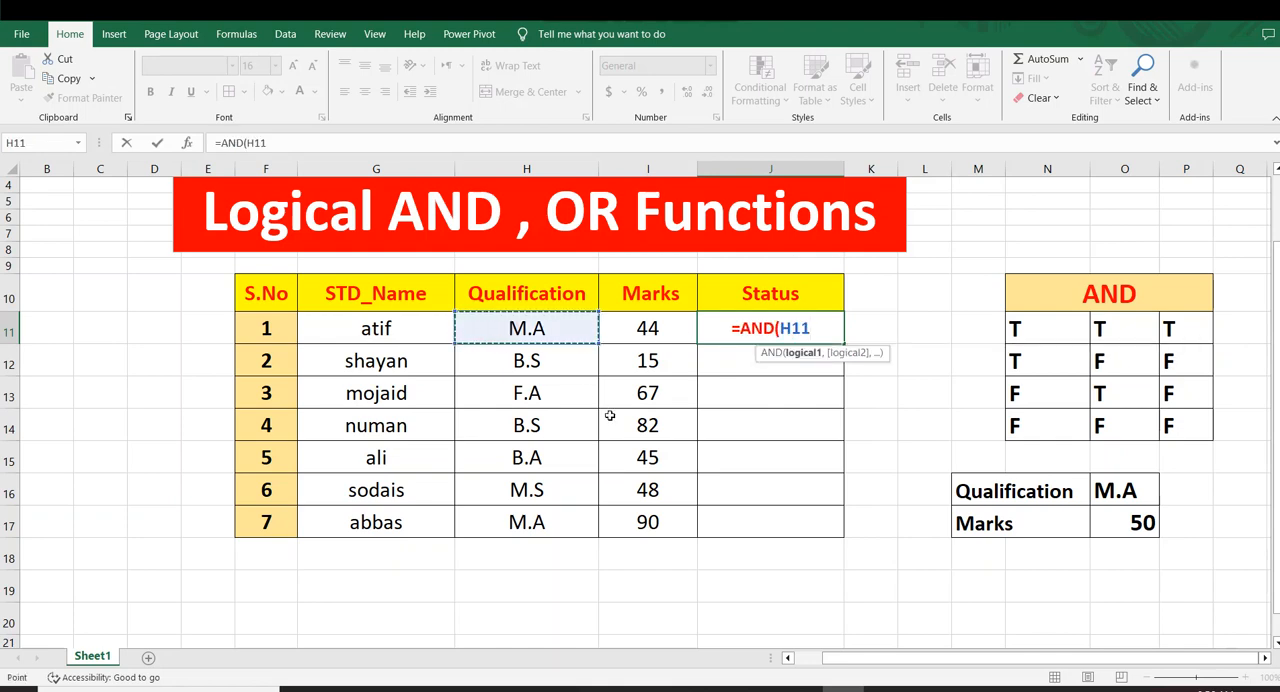
text(=)
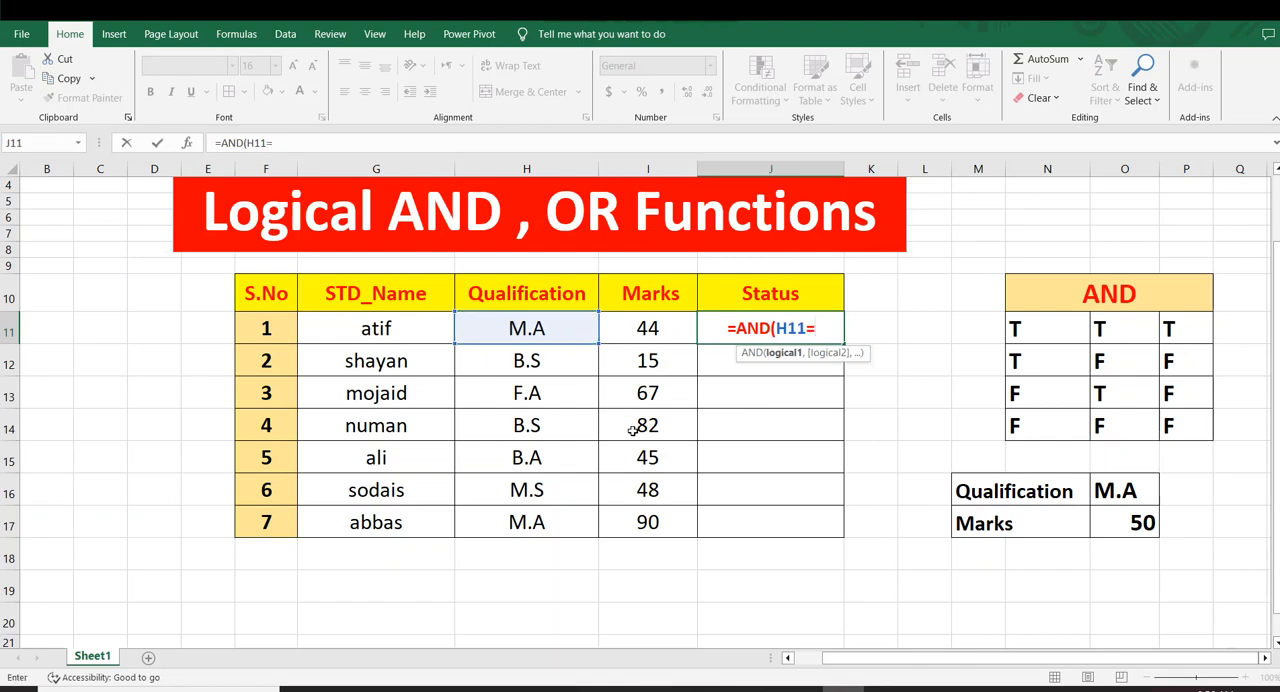
text(")
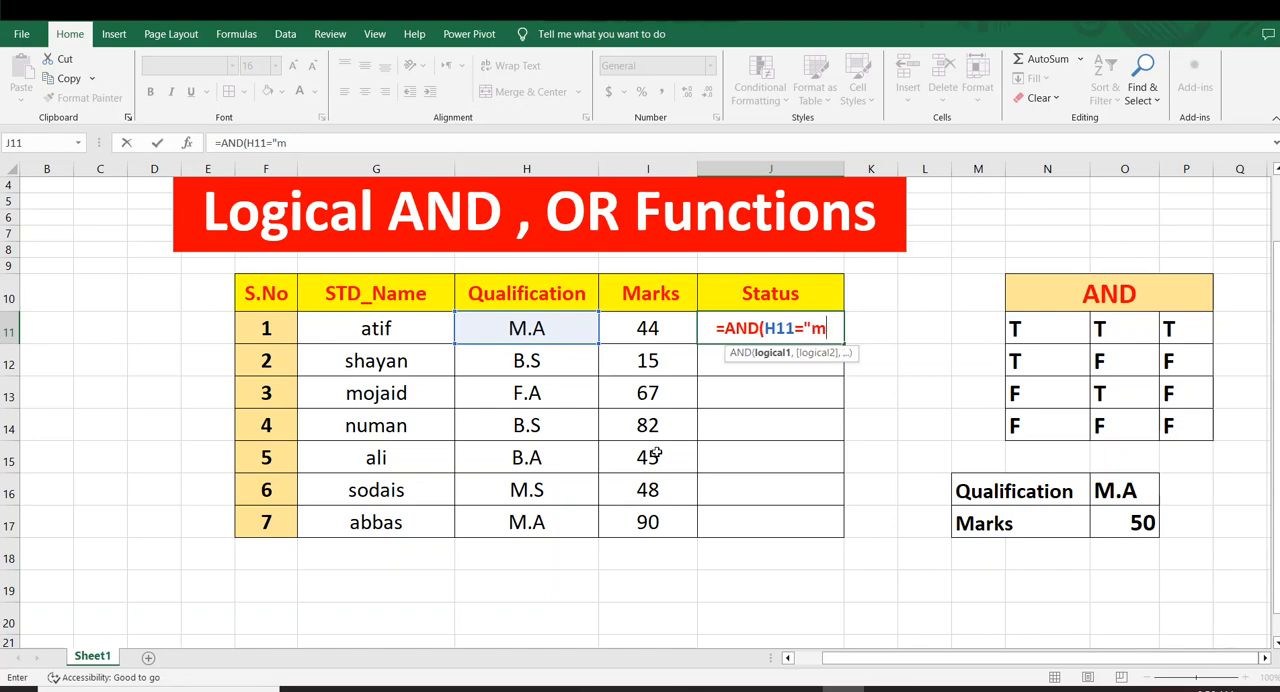
text(M.)
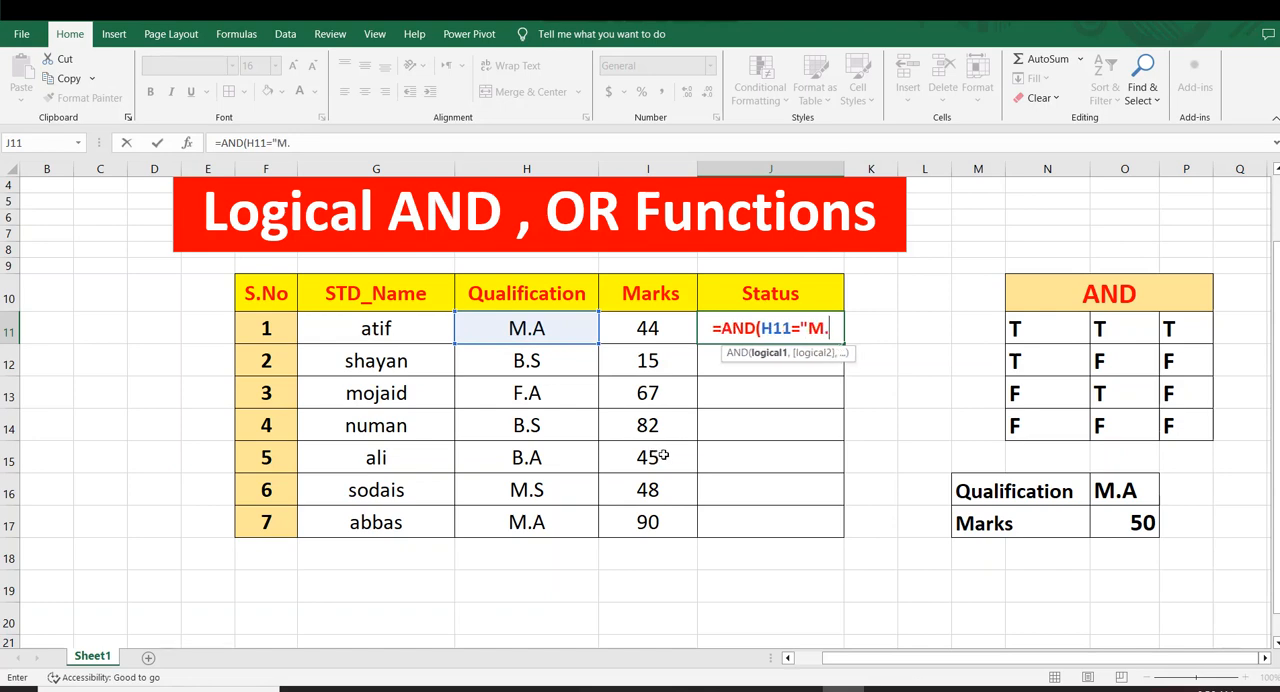
text(A")
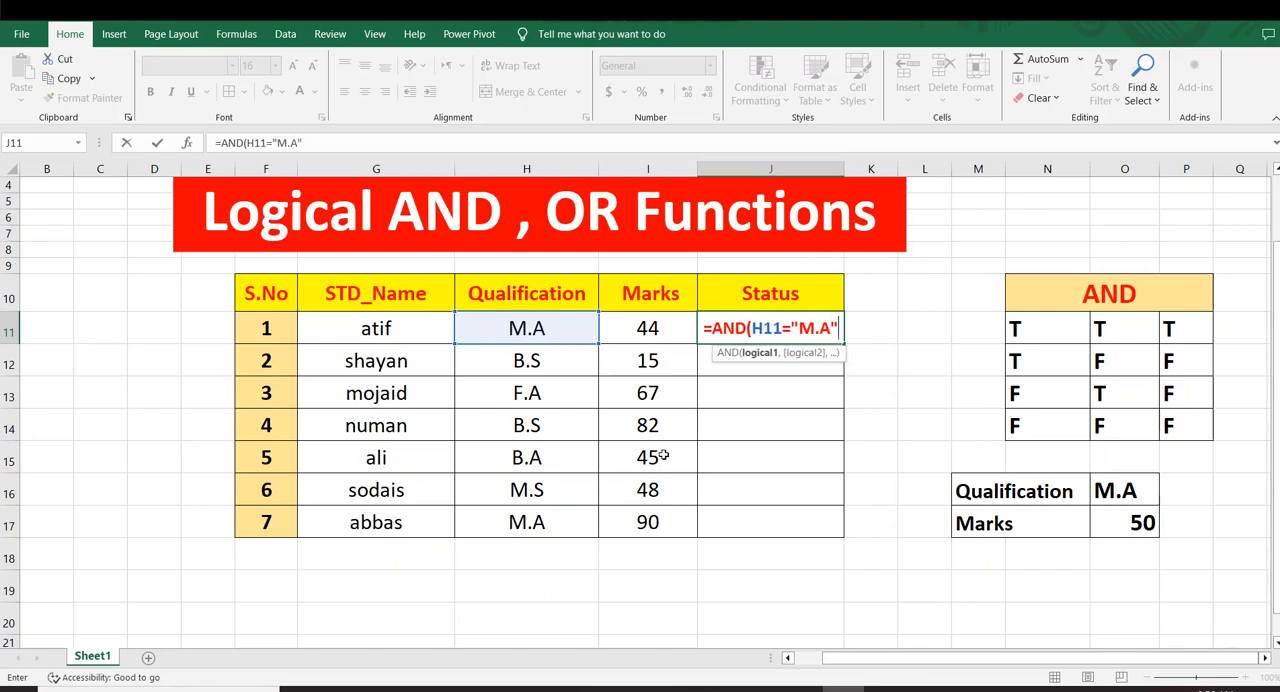
text(,)
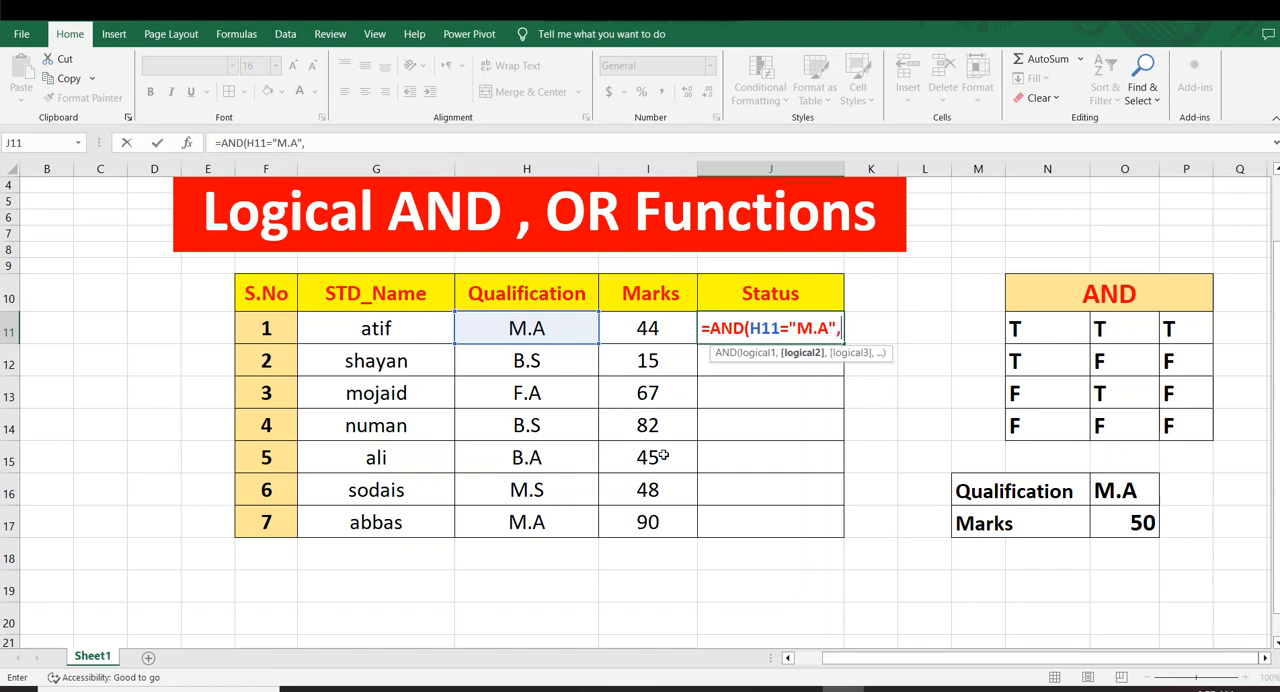
Add I11>=50 as the second condition and complete the AND formula in J11
click(647, 321)
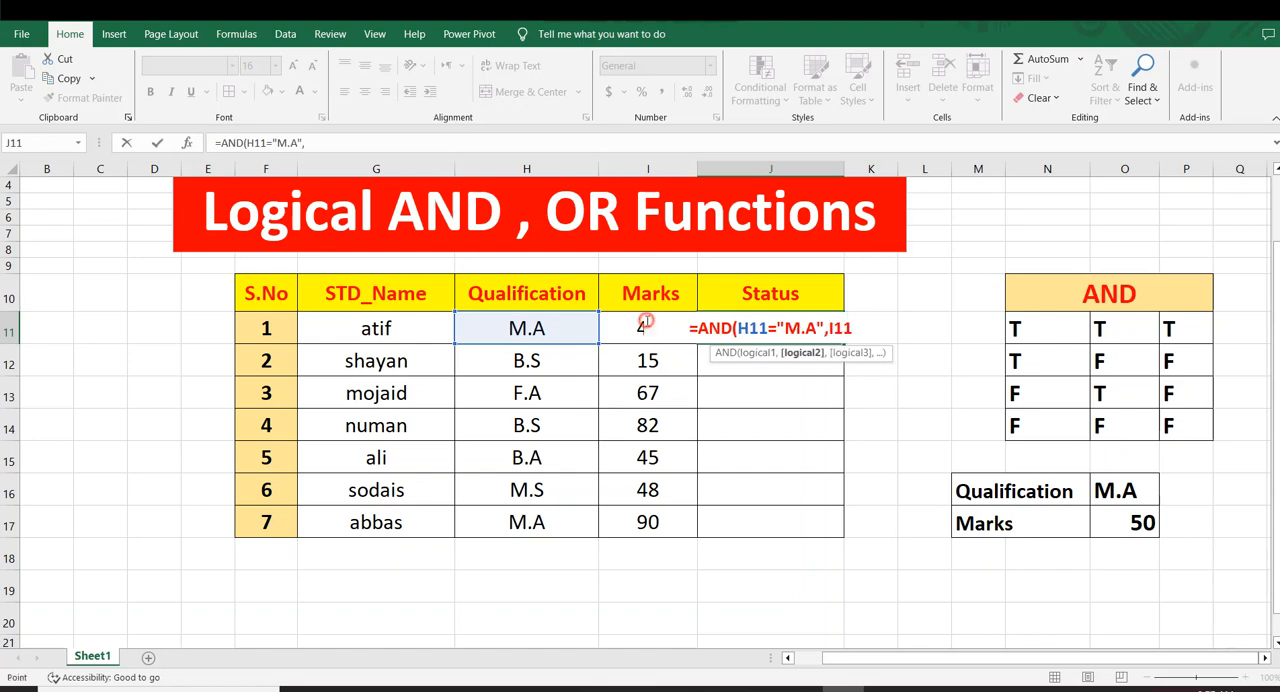
text(>)
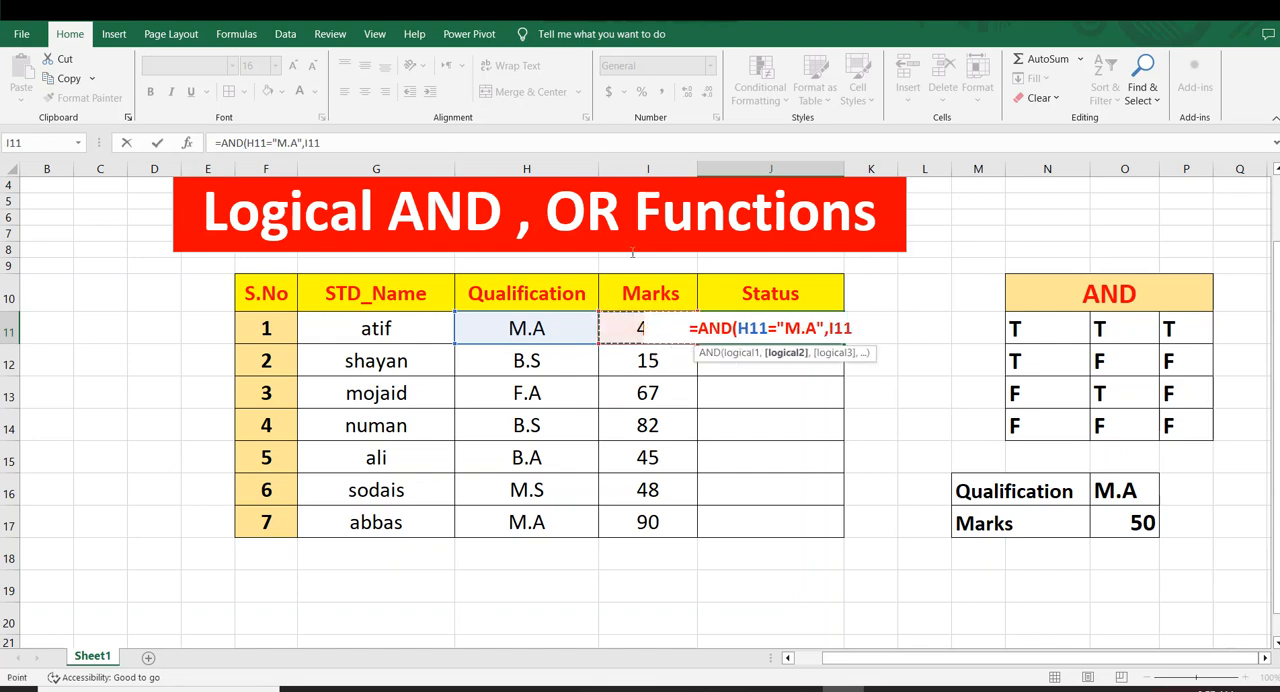
text(=)
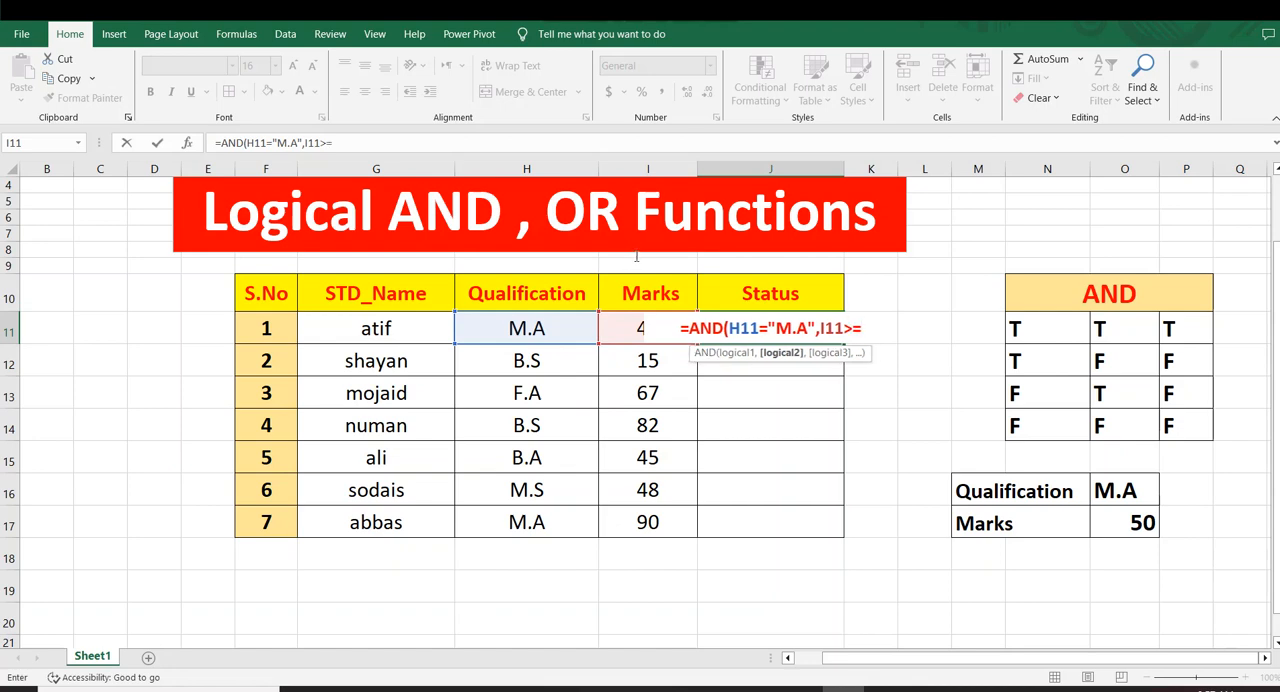
text(50)
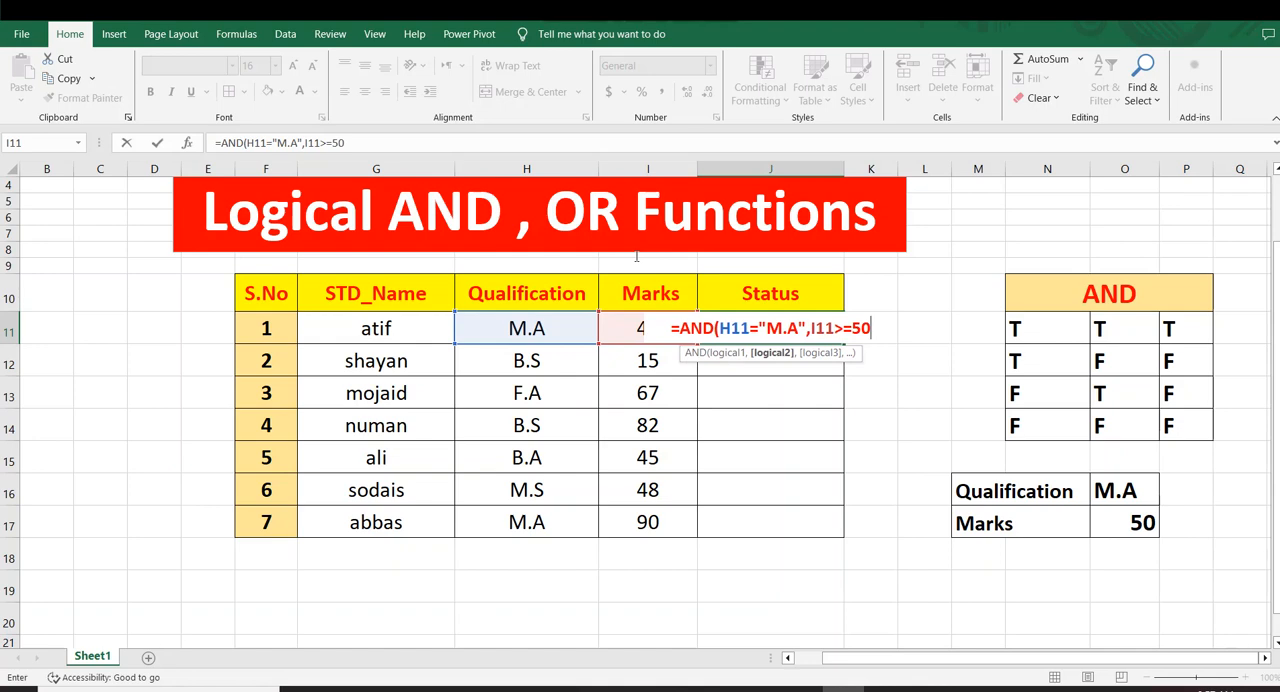
text())
key(Return)
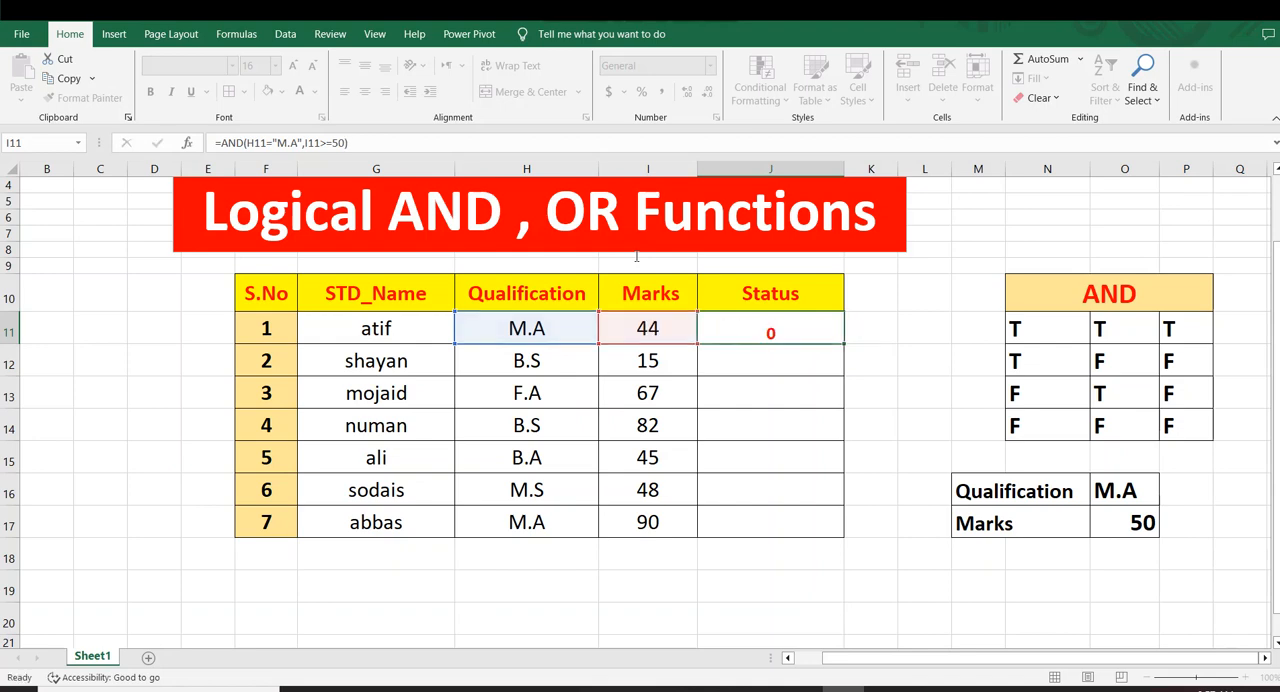
Fill the AND formula from J11 down through J17
click(806, 333)
drag(843, 343, 831, 526)
click(906, 397)
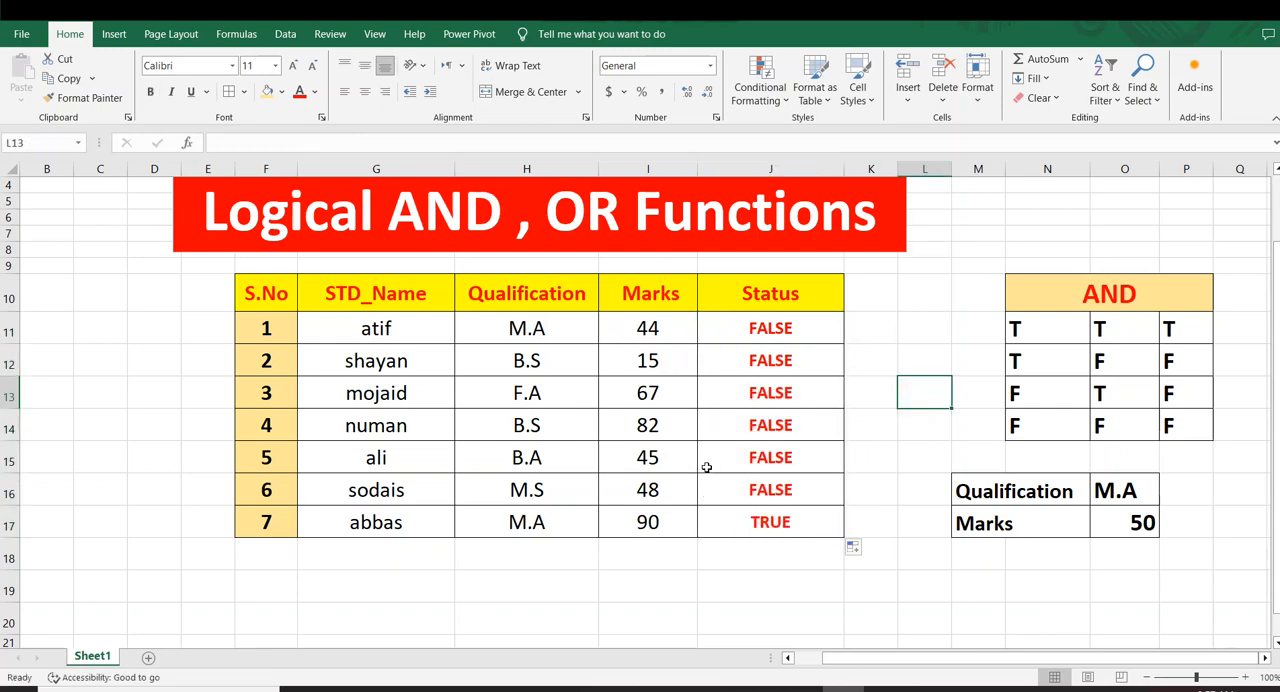
Compare the Qualification and Marks in rows 11, 12 and 17 with their Status results and the AND formula
click(504, 328)
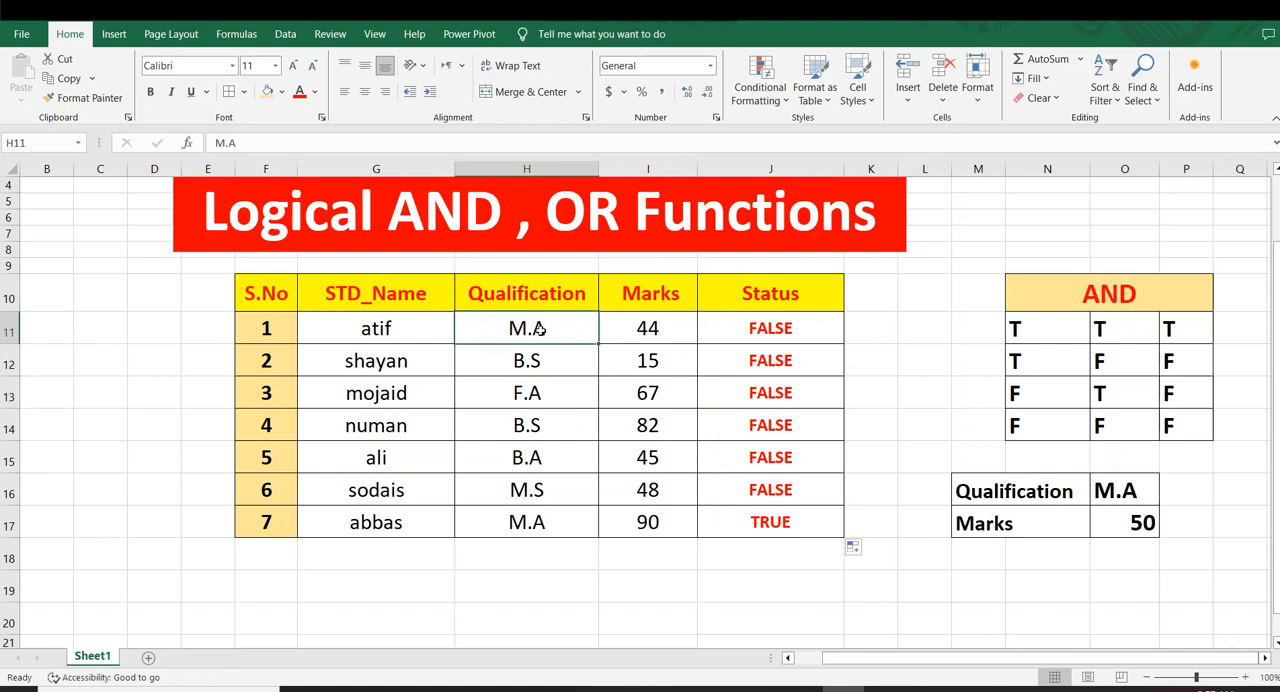
click(652, 420)
click(648, 325)
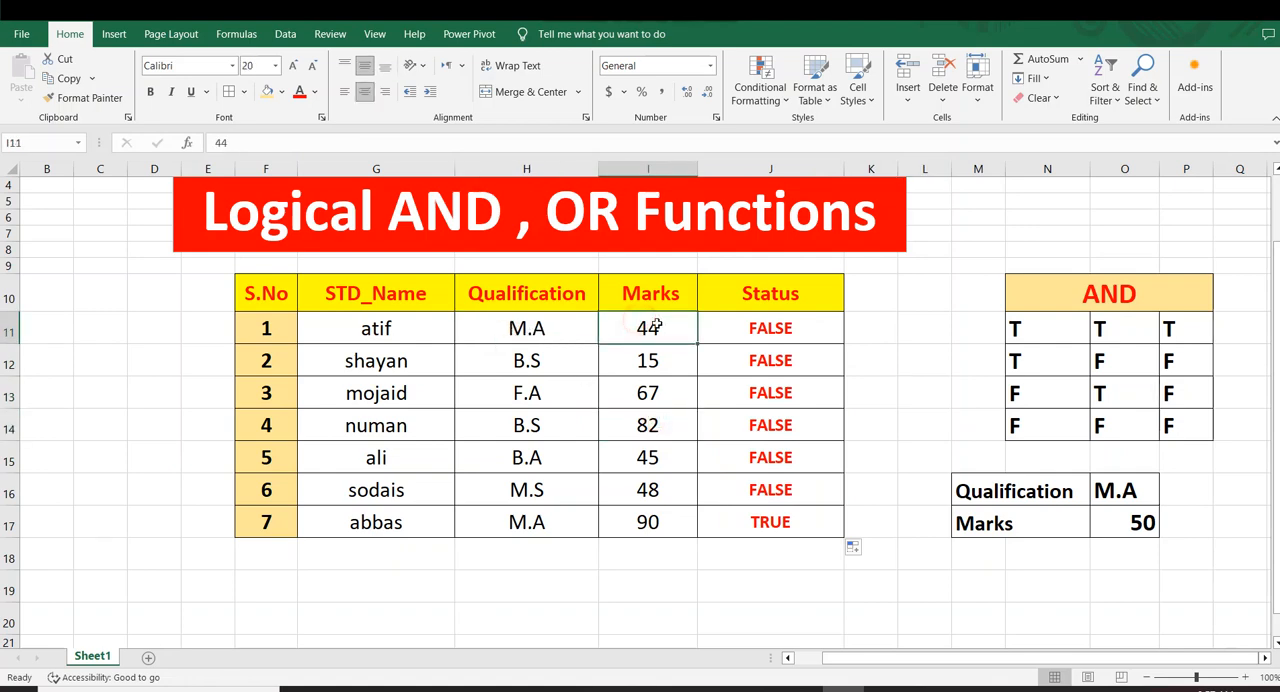
click(746, 330)
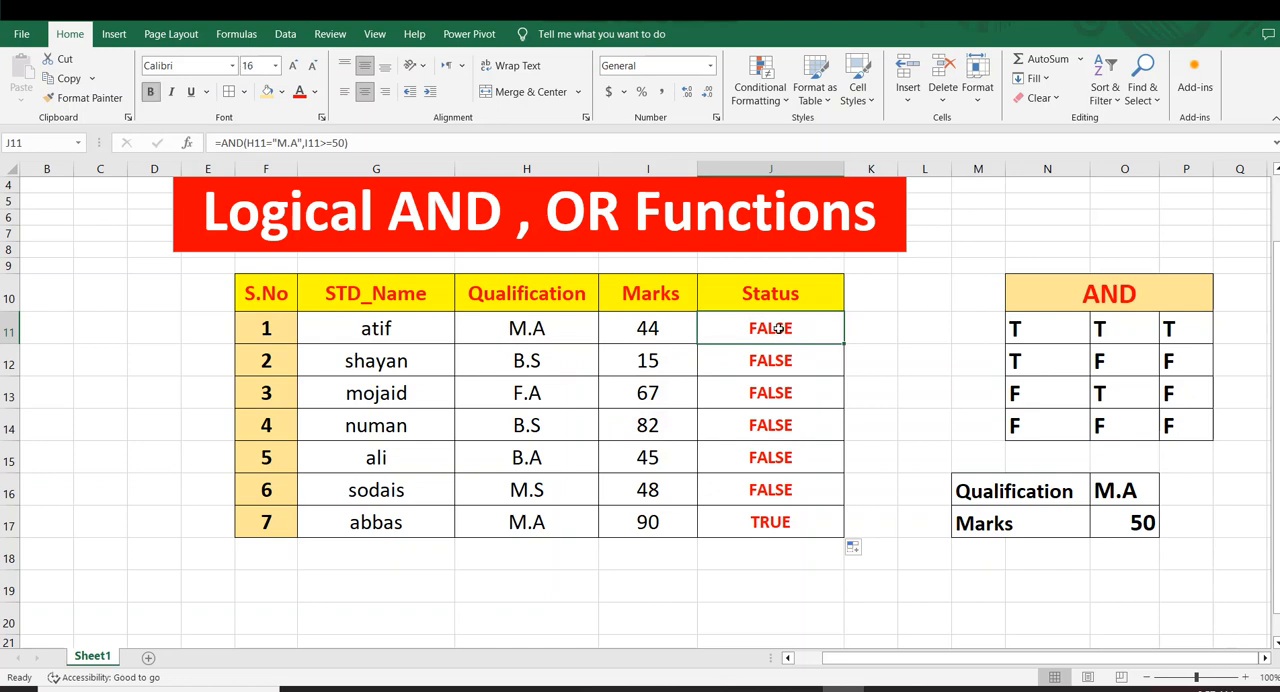
click(778, 378)
drag(562, 326, 701, 325)
click(711, 323)
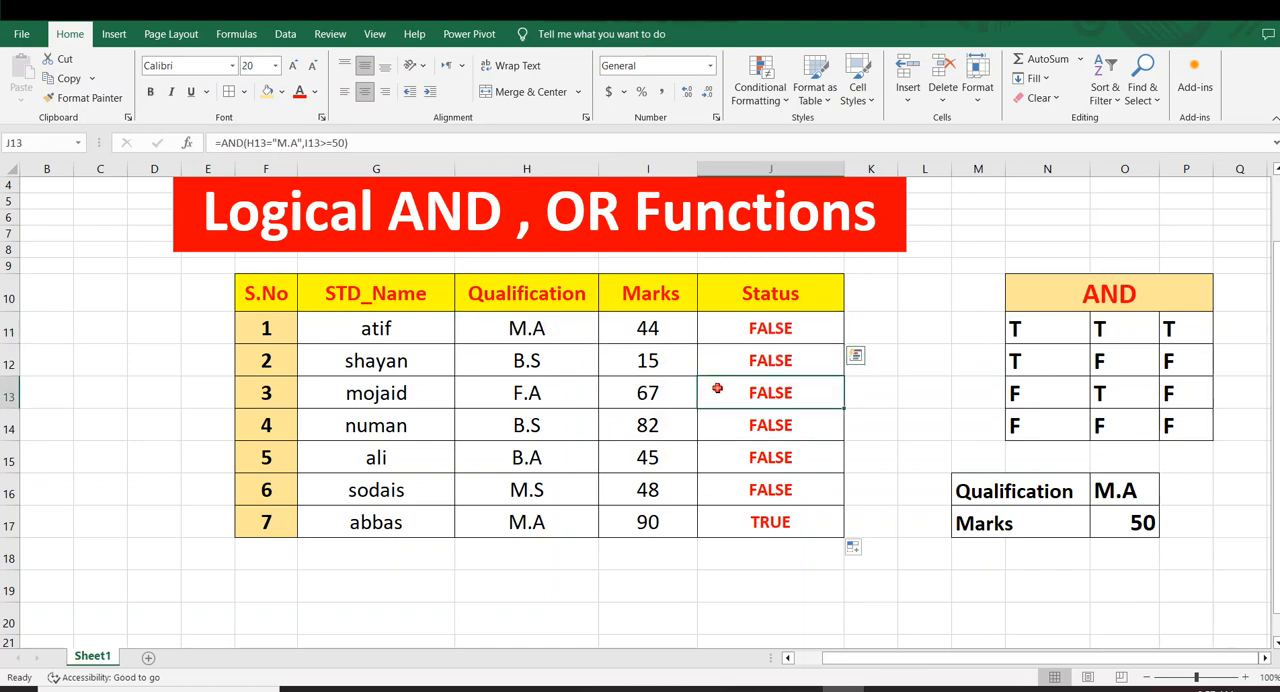
click(550, 364)
click(707, 365)
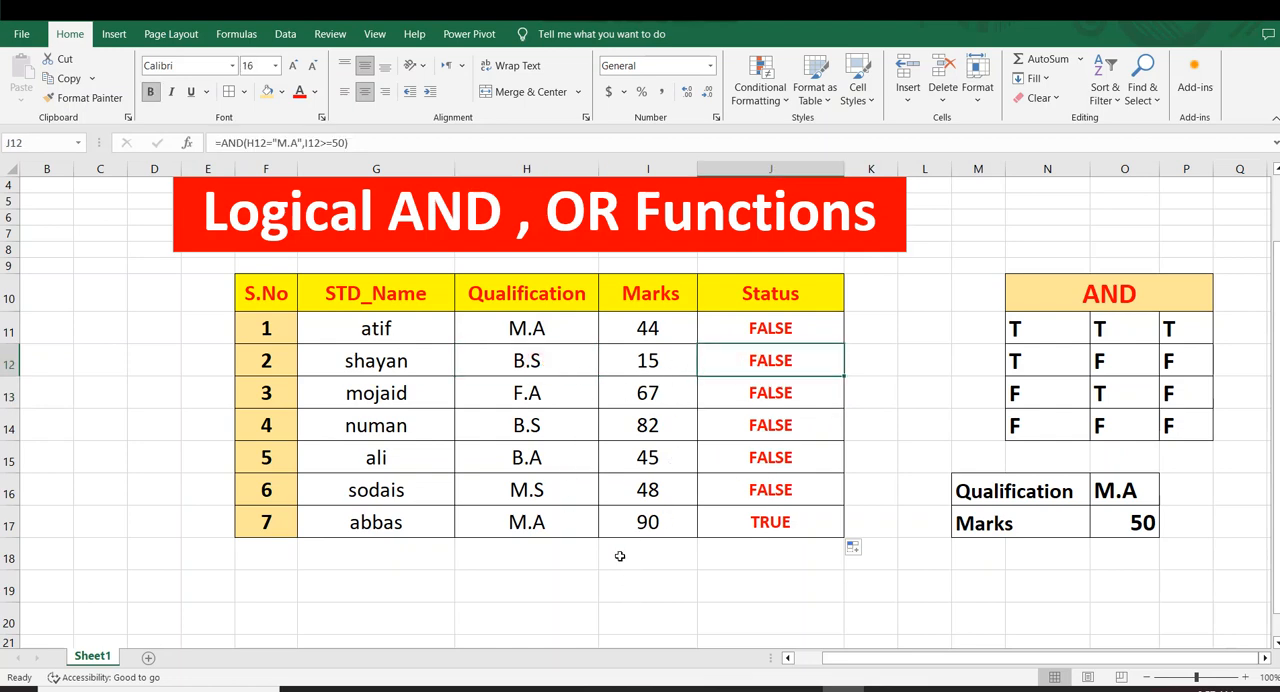
click(532, 524)
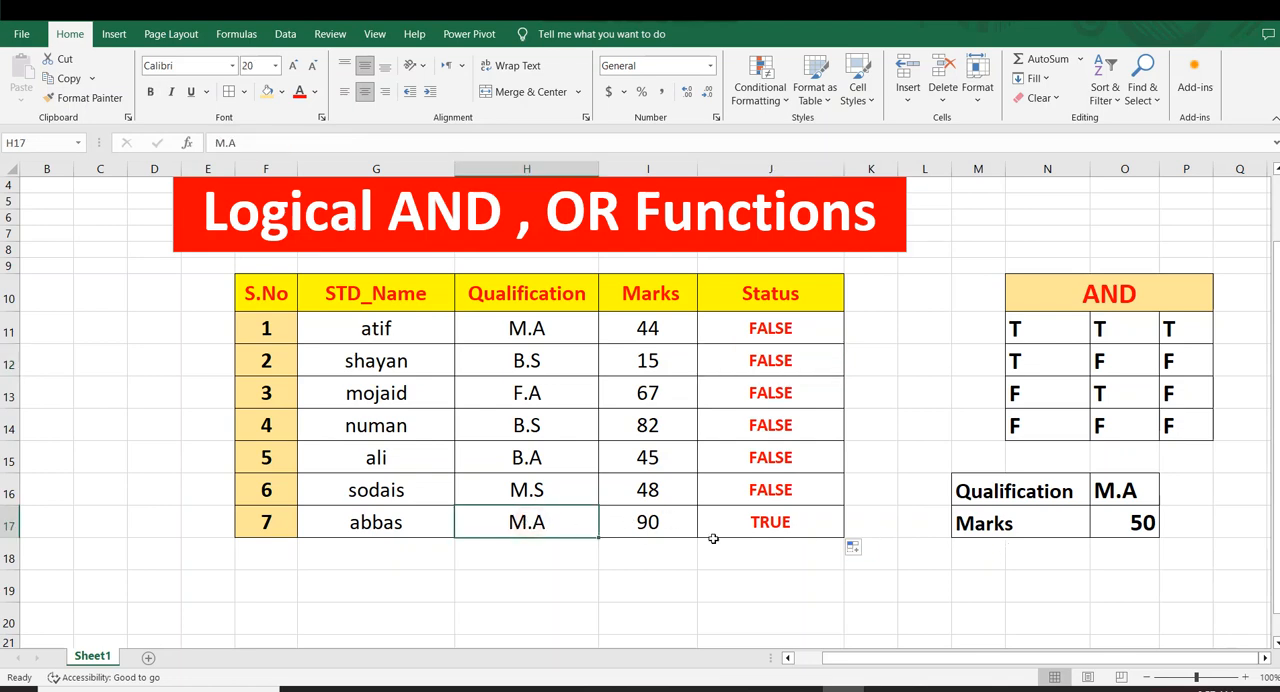
Center the Marks criterion value in O17 horizontally
click(1124, 496)
click(1134, 522)
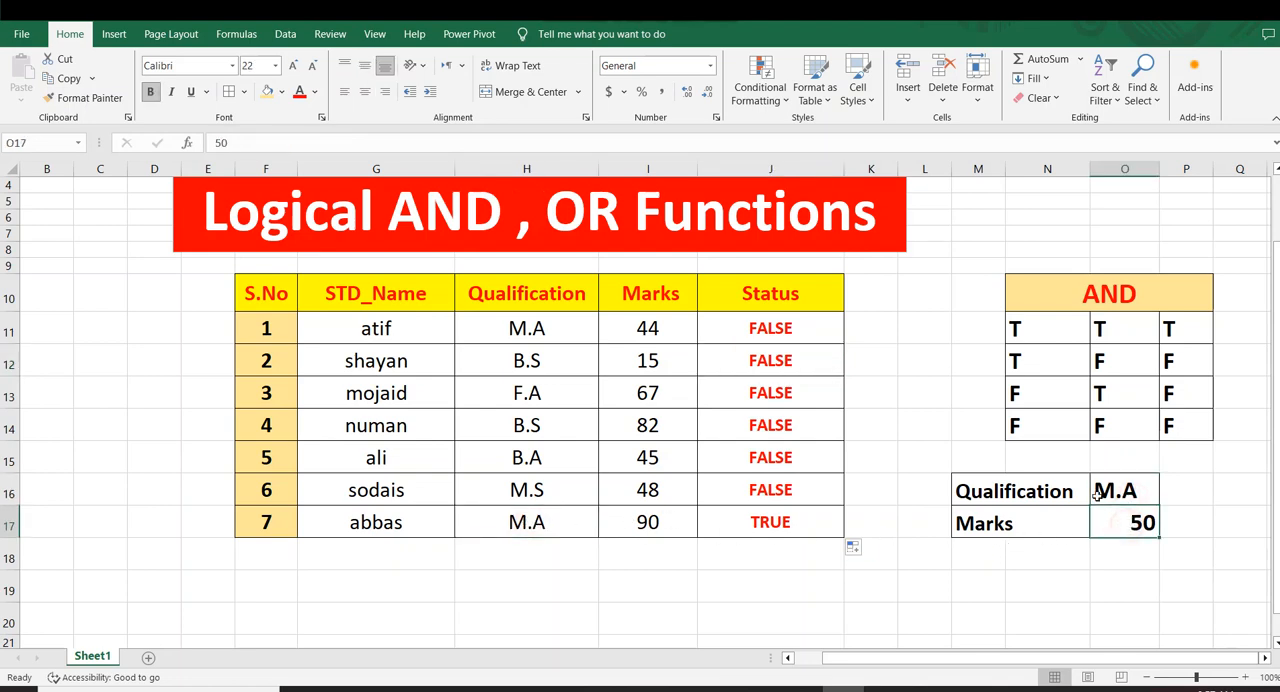
click(365, 91)
click(1083, 552)
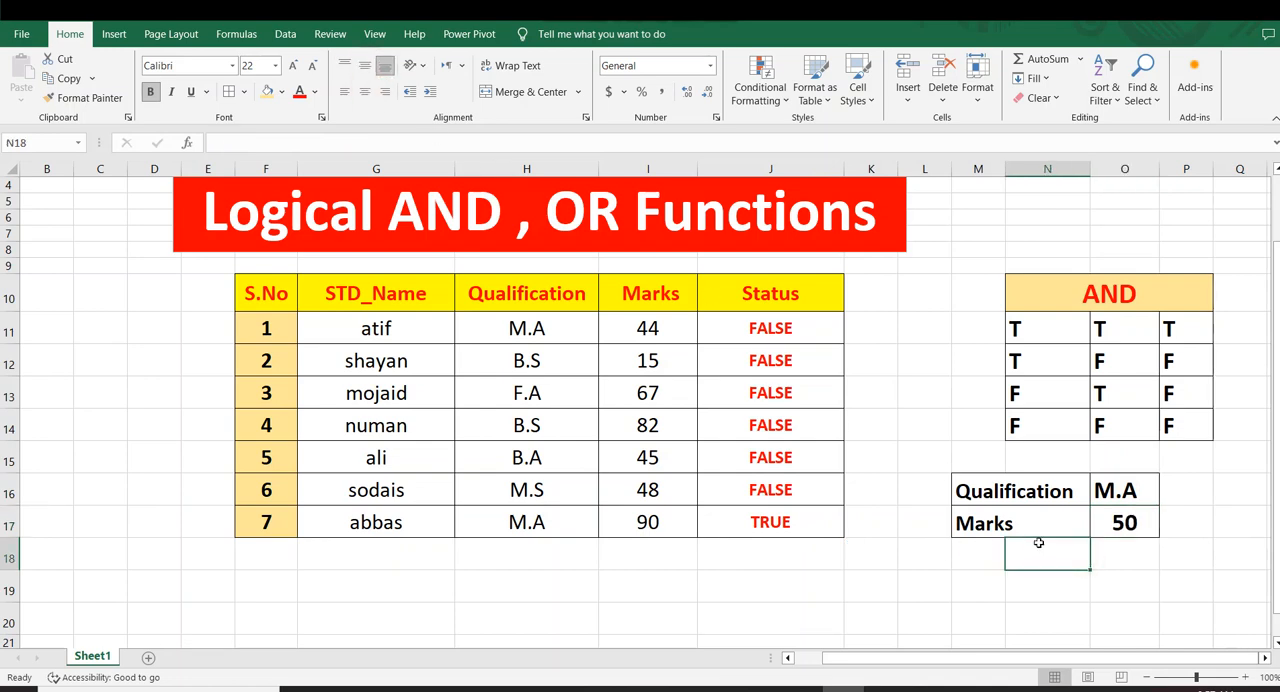
Check the Qualification and Marks in row 17 against the criteria table
click(1105, 535)
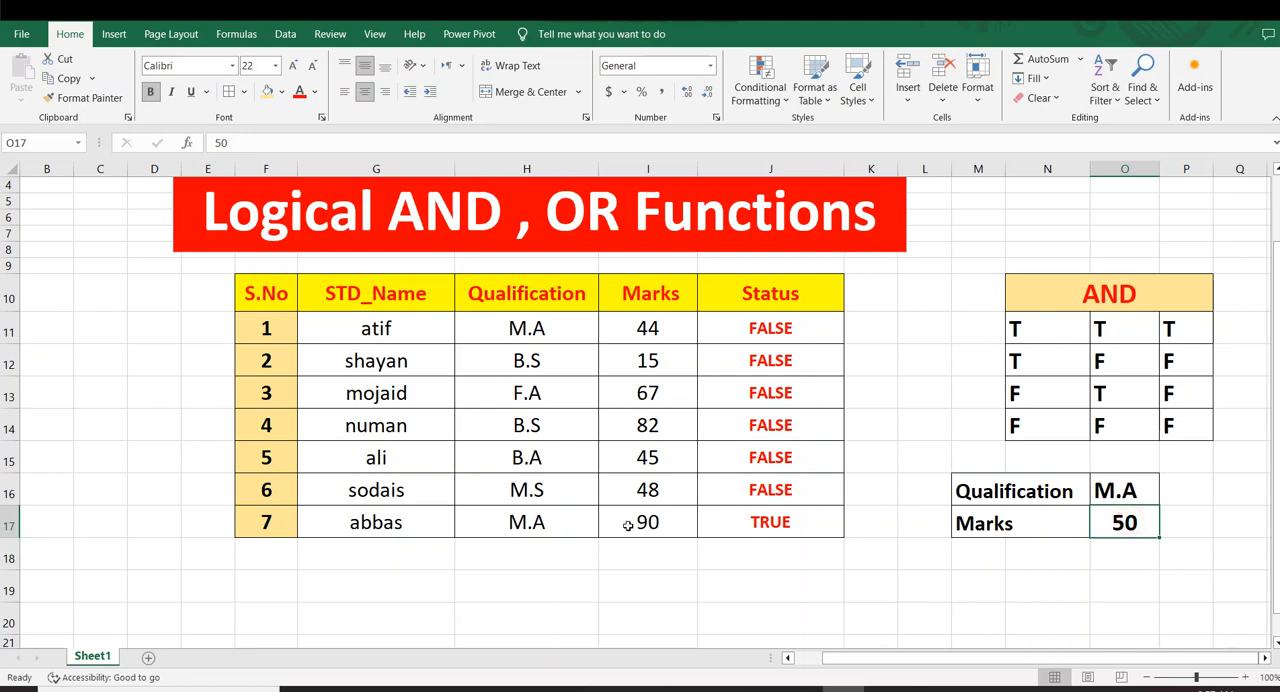
drag(575, 523, 663, 536)
click(655, 555)
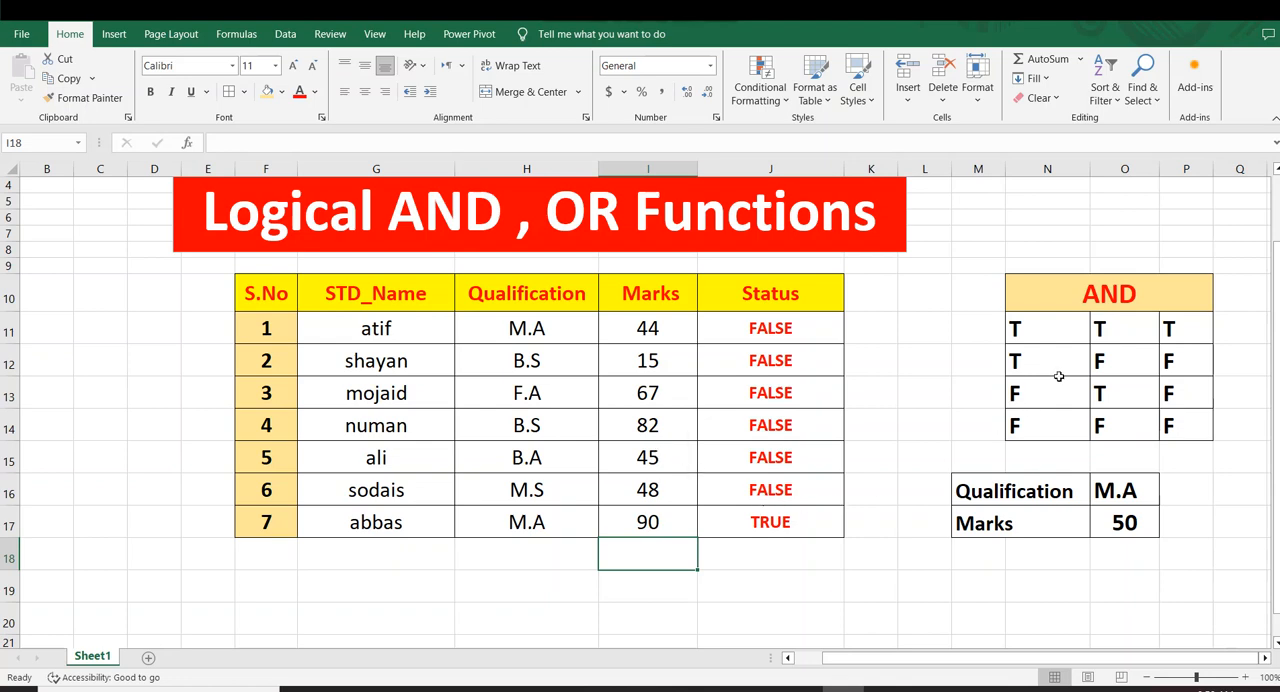
click(622, 487)
Open the first student's Marks value in I11 for editing
click(520, 330)
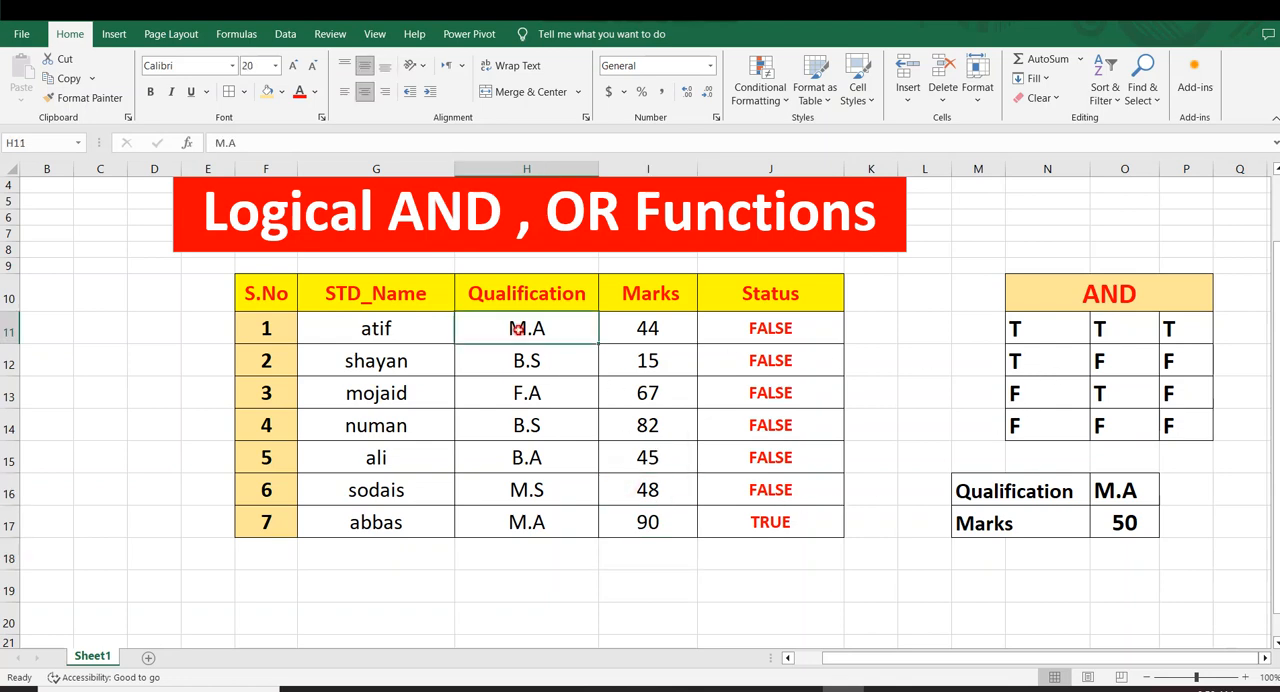
click(648, 334)
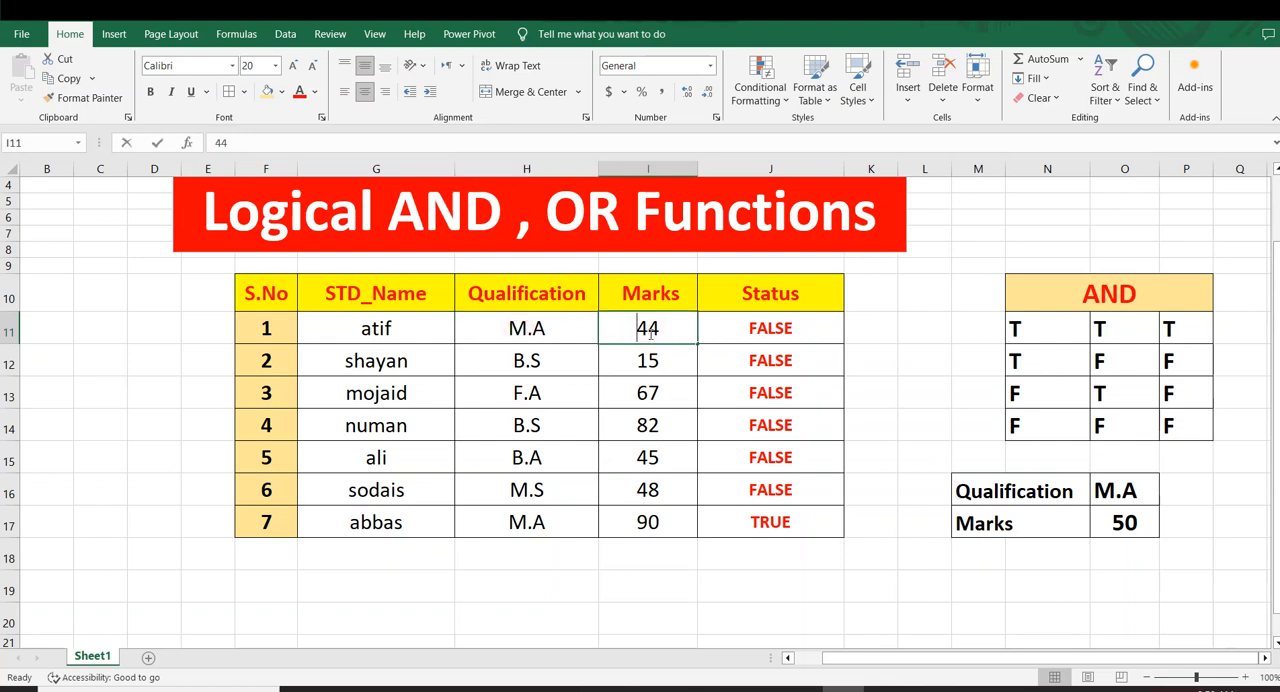